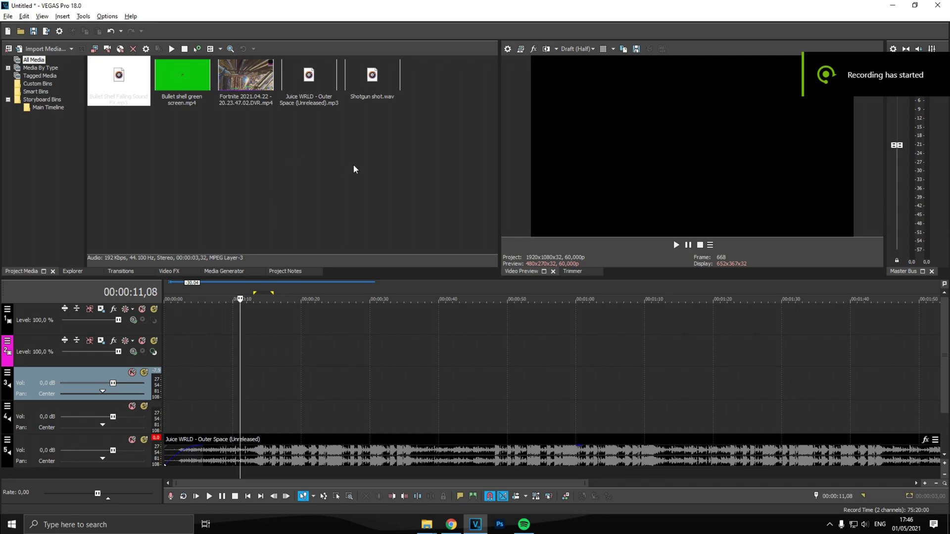
Step: Clear the selection in the Project Media list after importing the five files
{"action": "left_click", "coordinate": [195, 138]}
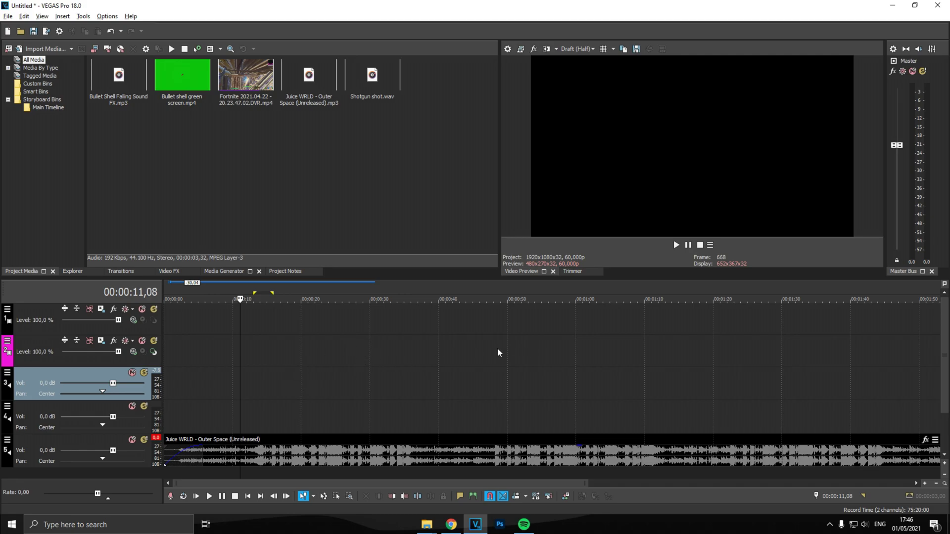
Step: Add an unnamed marker at 00:00:14,00 on the Juice WRLD song's beat
{"action": "left_click", "coordinate": [256, 421]}
{"action": "scroll", "coordinate": [451, 460], "scroll_direction": "up", "scroll_amount": 3}
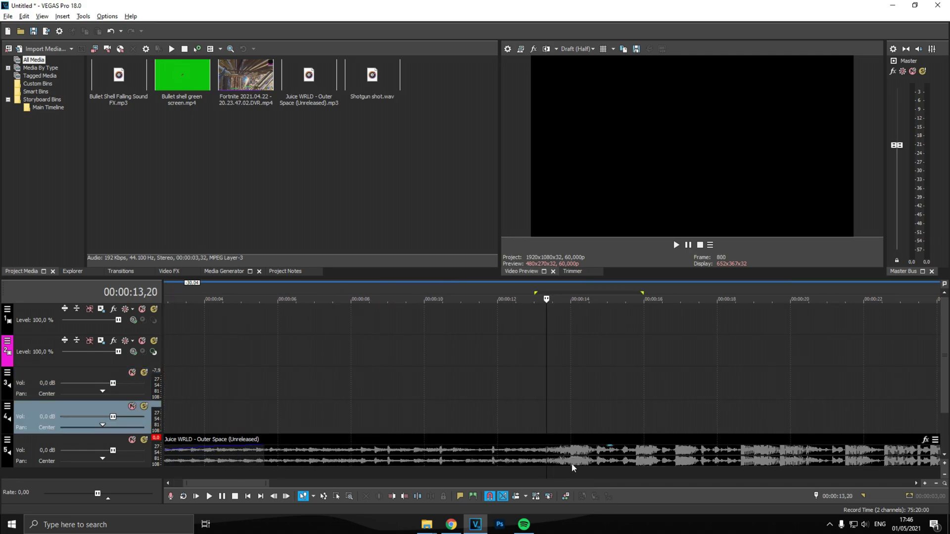
{"action": "left_click", "coordinate": [574, 463]}
{"action": "scroll", "coordinate": [581, 469], "scroll_direction": "up", "scroll_amount": 3}
{"action": "scroll", "coordinate": [584, 471], "scroll_direction": "up", "scroll_amount": 5}
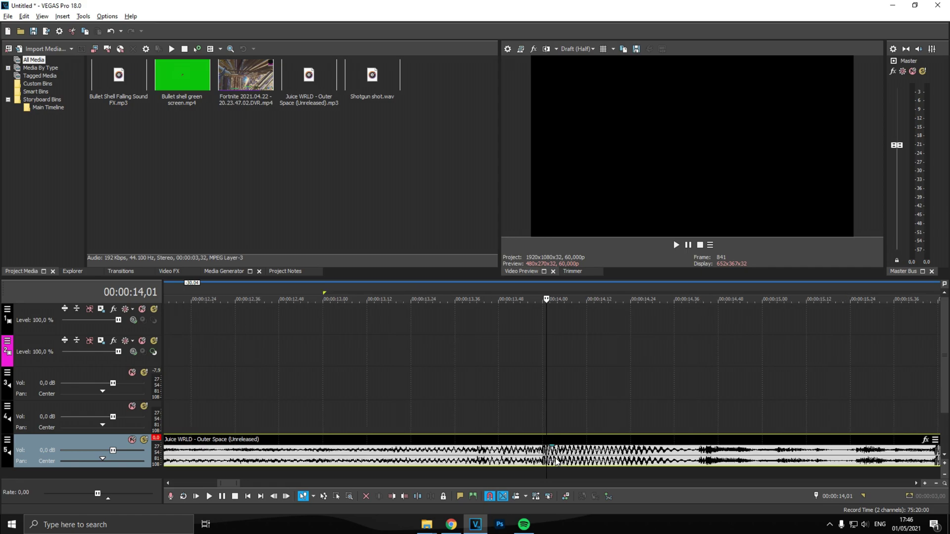
{"action": "left_click", "coordinate": [542, 421]}
{"action": "scroll", "coordinate": [542, 463], "scroll_direction": "up", "scroll_amount": 2}
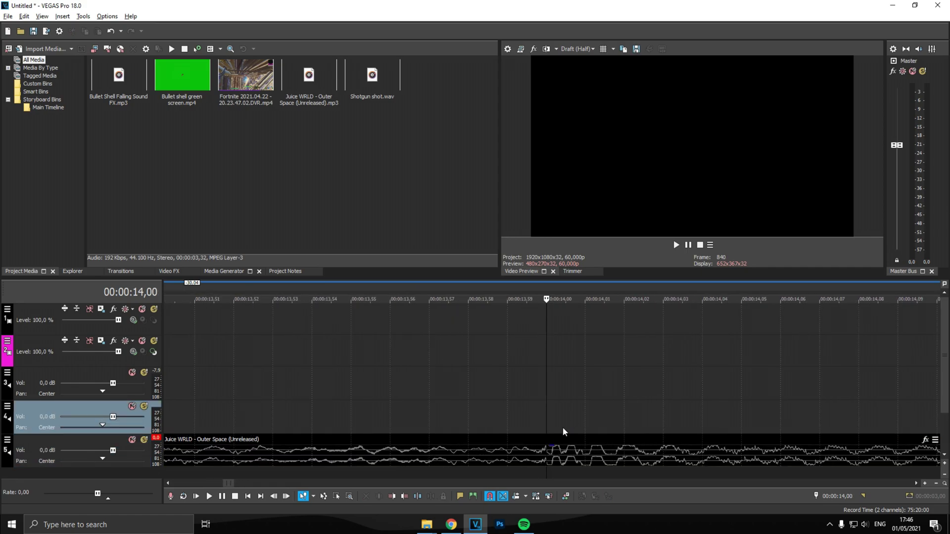
{"action": "key", "text": "space"}
{"action": "key", "text": "space"}
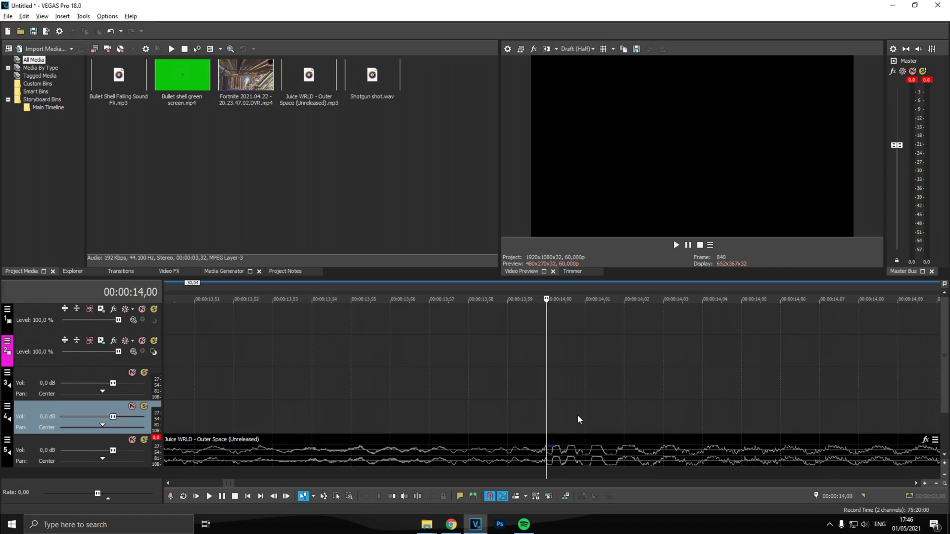
{"action": "key", "text": "m"}
{"action": "key", "text": "Return"}
Step: Preview the music from about 10 s and place the Fortnite clip near 8 seconds
{"action": "scroll", "coordinate": [549, 417], "scroll_direction": "down", "scroll_amount": 10}
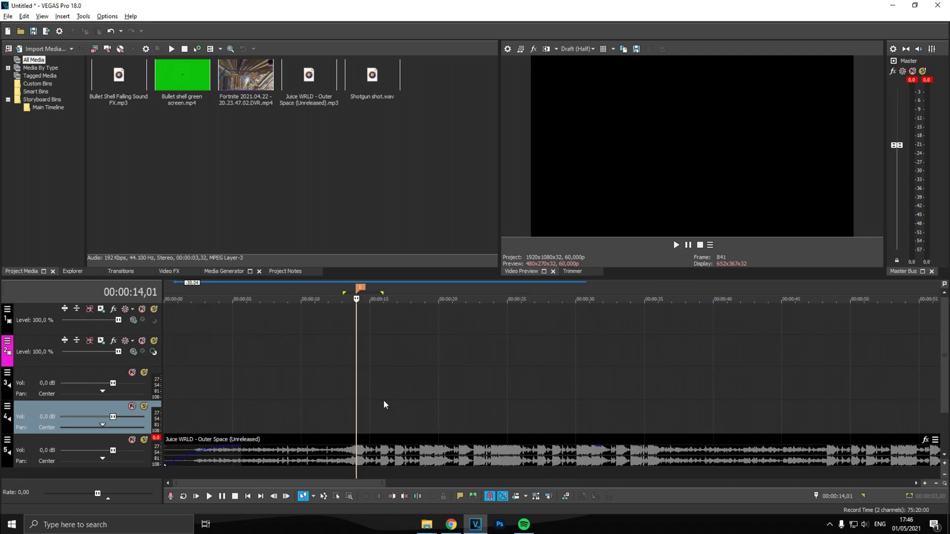
{"action": "left_click", "coordinate": [308, 392]}
{"action": "scroll", "coordinate": [308, 392], "scroll_direction": "down", "scroll_amount": 3}
{"action": "key", "text": "space"}
{"action": "key", "text": "space"}
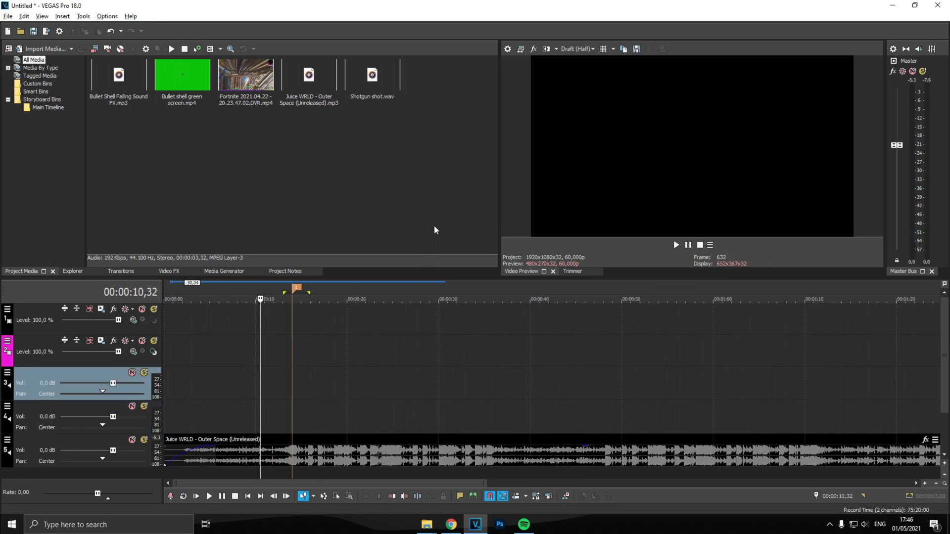
{"action": "left_click", "coordinate": [227, 86]}
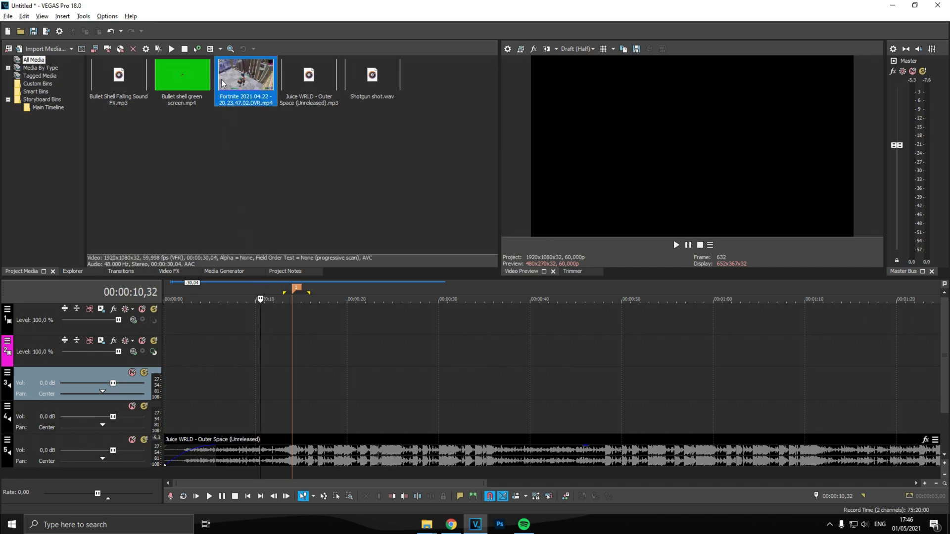
{"action": "left_click_drag", "start_coordinate": [231, 82], "coordinate": [250, 383]}
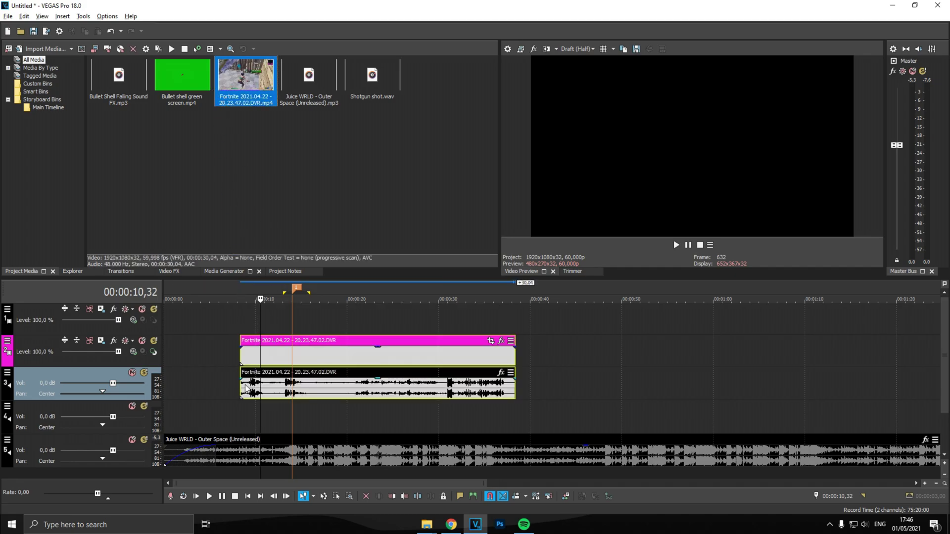
Step: Delete the Fortnite clip's audio event, keeping only its video above the music
{"action": "left_click", "coordinate": [270, 394]}
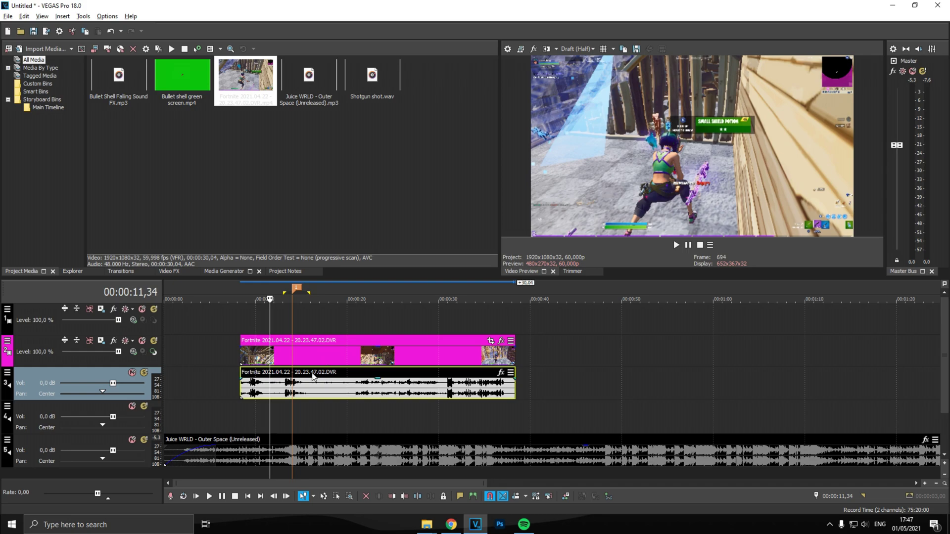
{"action": "key", "text": "Delete"}
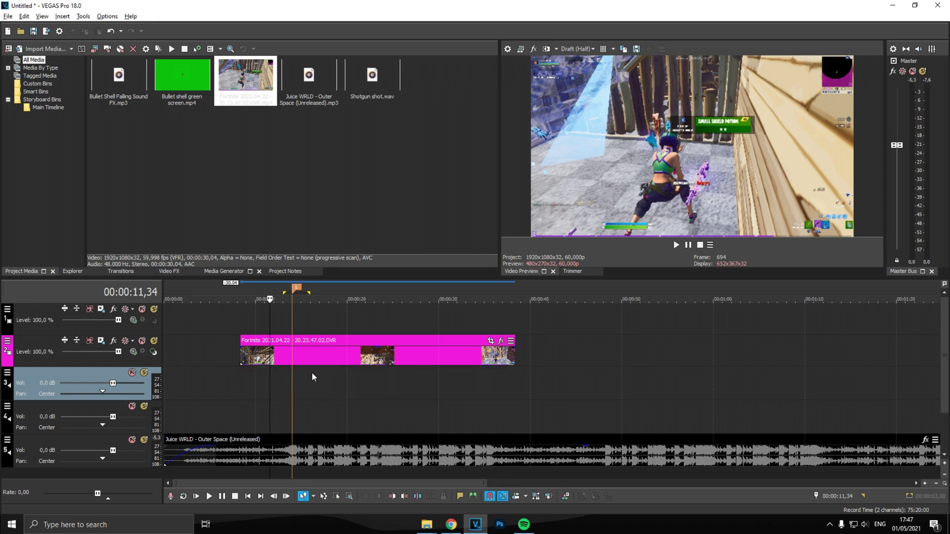
Step: Slide the gameplay clip left, trim its start and align the shot frame with the 14 s marker
{"action": "left_click", "coordinate": [294, 356]}
{"action": "left_click_drag", "start_coordinate": [322, 356], "coordinate": [265, 353]}
{"action": "left_click_drag", "start_coordinate": [183, 360], "coordinate": [203, 357]}
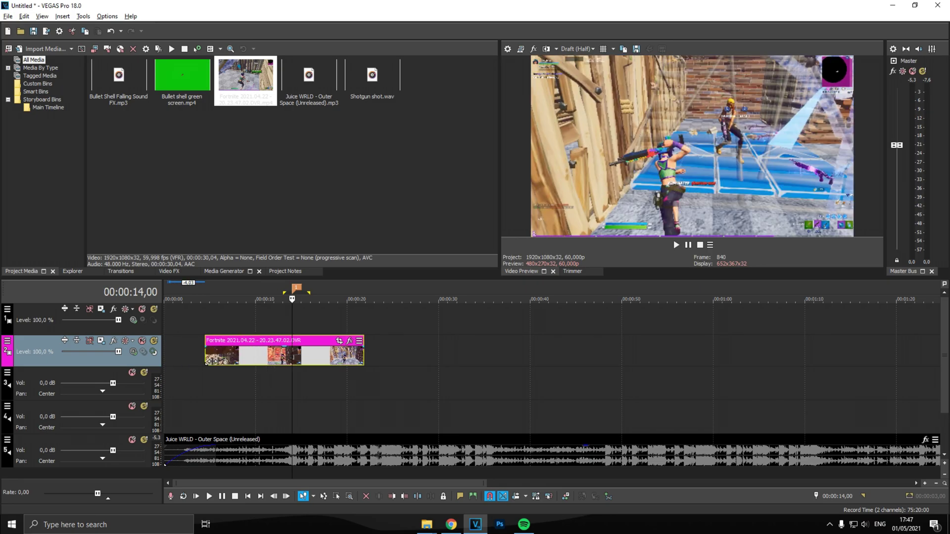
{"action": "scroll", "coordinate": [559, 364], "scroll_direction": "up", "scroll_amount": 6}
{"action": "mouse_move", "coordinate": [558, 364]}
{"action": "left_mouse_down"}
{"action": "mouse_move", "coordinate": [530, 359]}
{"action": "mouse_move", "coordinate": [549, 359]}
{"action": "left_mouse_up"}
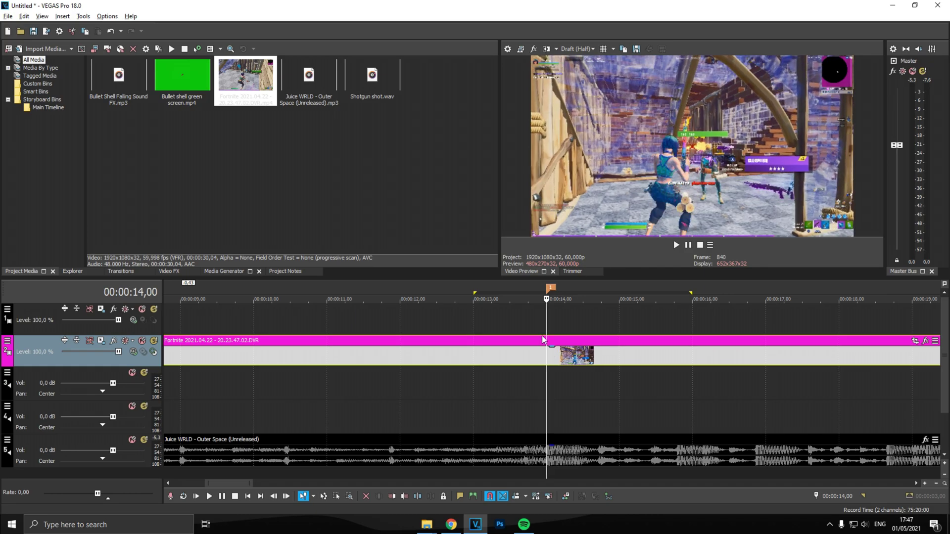
Step: Preview playback around the marker and park the playhead on 00:00:14,00
{"action": "left_click", "coordinate": [517, 329]}
{"action": "key", "text": "space"}
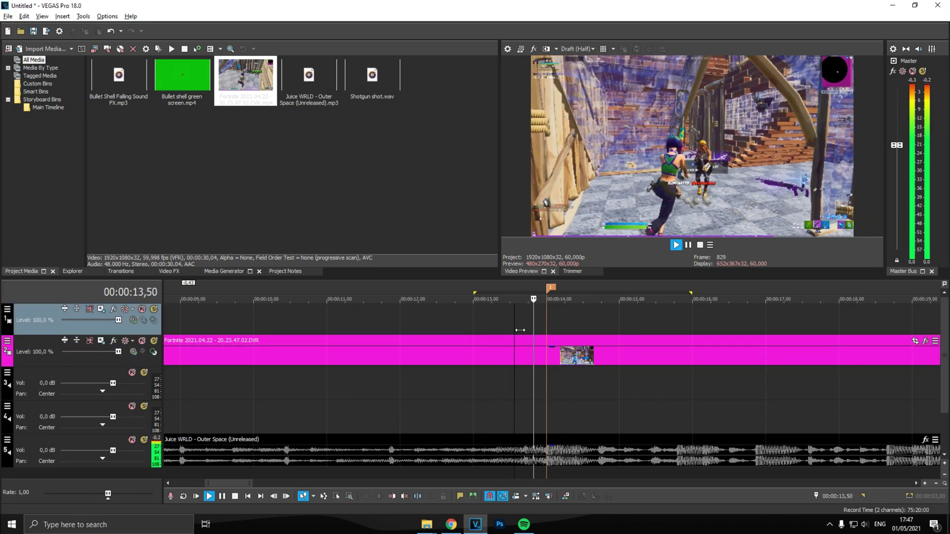
{"action": "key", "text": "space"}
{"action": "scroll", "coordinate": [516, 324], "scroll_direction": "down", "scroll_amount": 5}
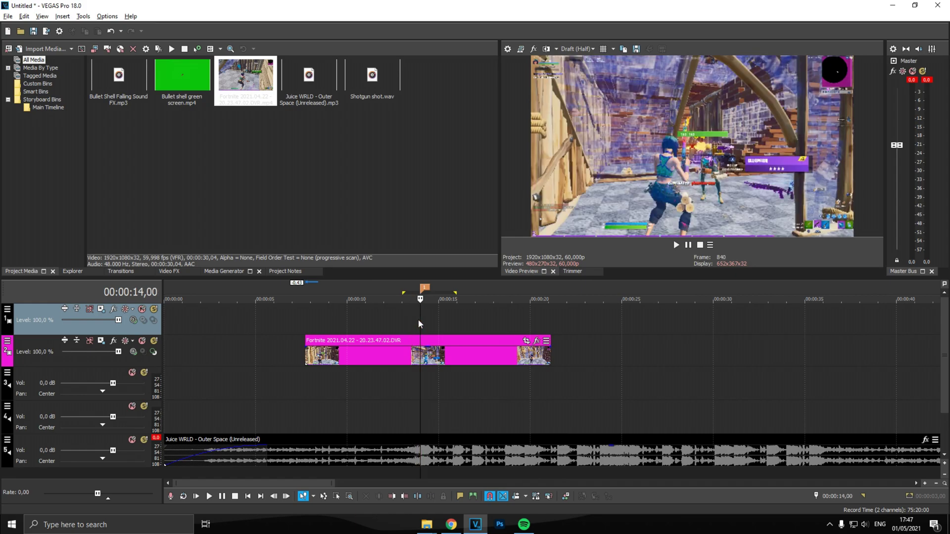
{"action": "left_click", "coordinate": [419, 325]}
{"action": "scroll", "coordinate": [443, 352], "scroll_direction": "up", "scroll_amount": 5}
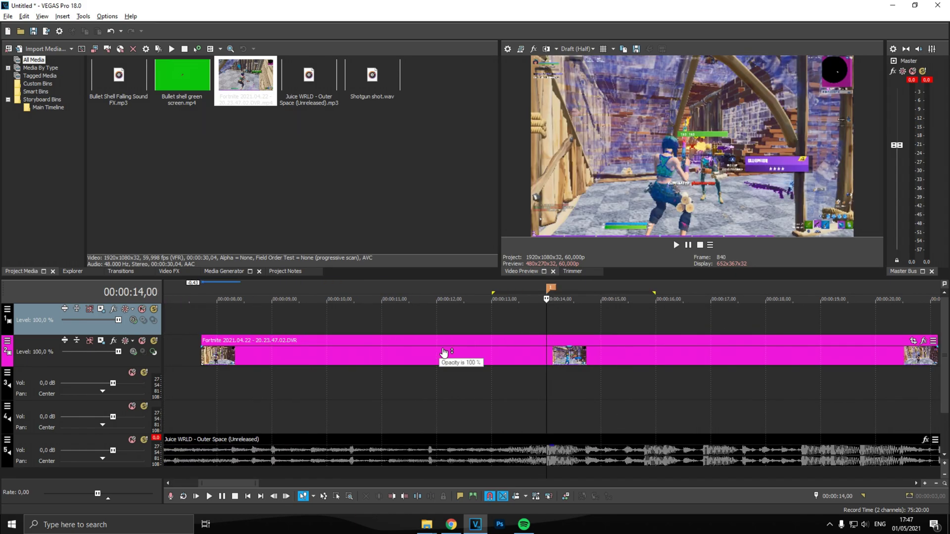
{"action": "scroll", "coordinate": [544, 317], "scroll_direction": "up", "scroll_amount": 3}
{"action": "left_click", "coordinate": [570, 315]}
{"action": "left_click", "coordinate": [549, 315]}
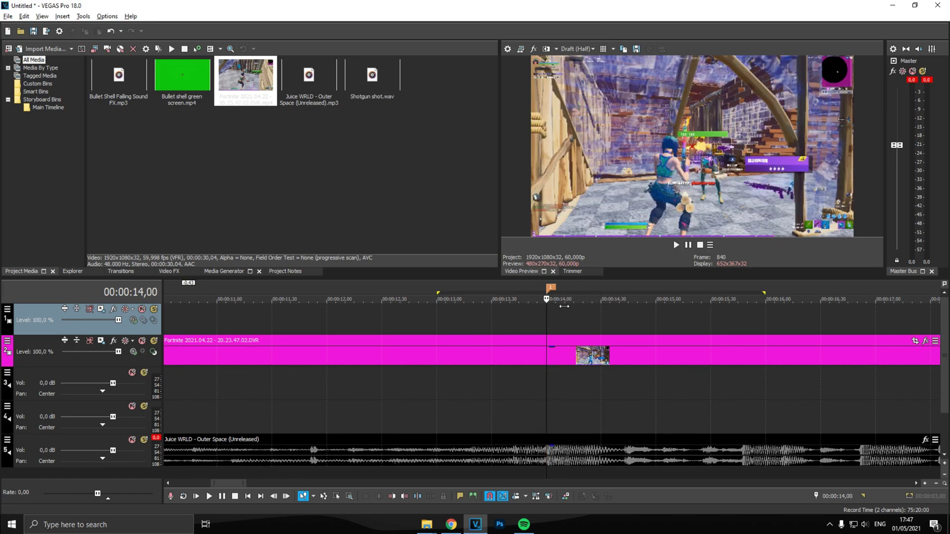
Step: Split the gameplay clip 30 frames before the shot, at 00:00:13,30
{"action": "key", "text": "ctrl+g"}
{"action": "type", "text": "-30"}
{"action": "key", "text": "Return"}
{"action": "scroll", "coordinate": [549, 361], "scroll_direction": "up", "scroll_amount": 10}
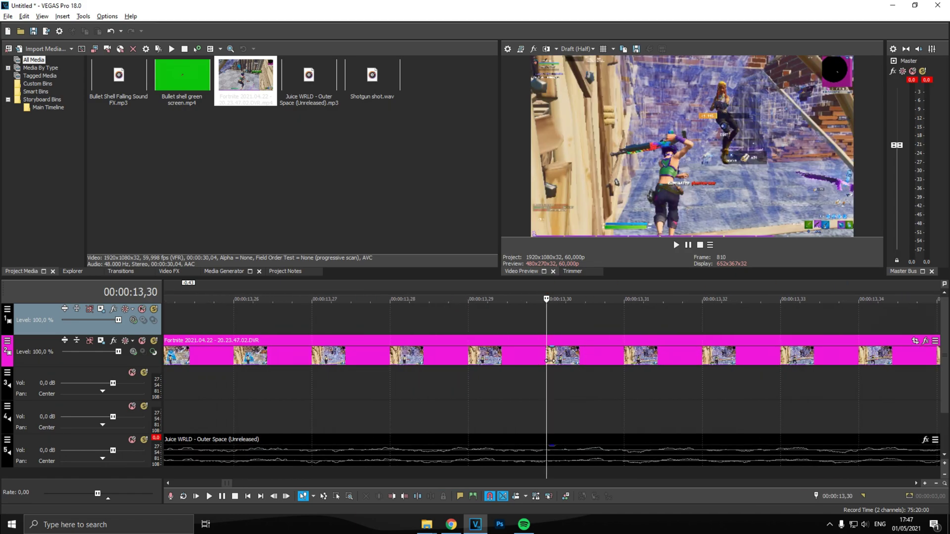
{"action": "left_click", "coordinate": [549, 361]}
{"action": "key", "text": "s"}
Step: Split the clip again at the 14-second marker and deselect the pieces
{"action": "scroll", "coordinate": [549, 360], "scroll_direction": "down", "scroll_amount": 5}
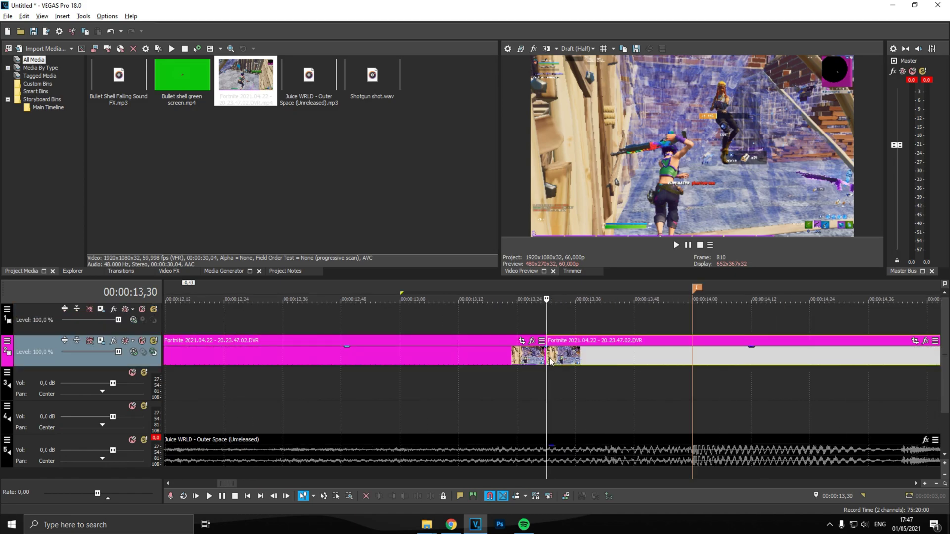
{"action": "scroll", "coordinate": [549, 360], "scroll_direction": "down", "scroll_amount": 3}
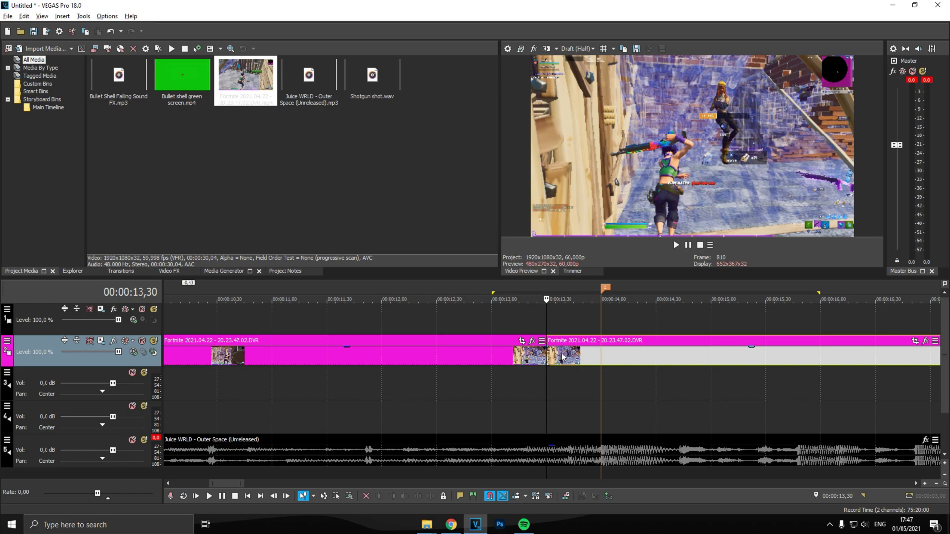
{"action": "left_click", "coordinate": [601, 322]}
{"action": "scroll", "coordinate": [608, 336], "scroll_direction": "up", "scroll_amount": 3}
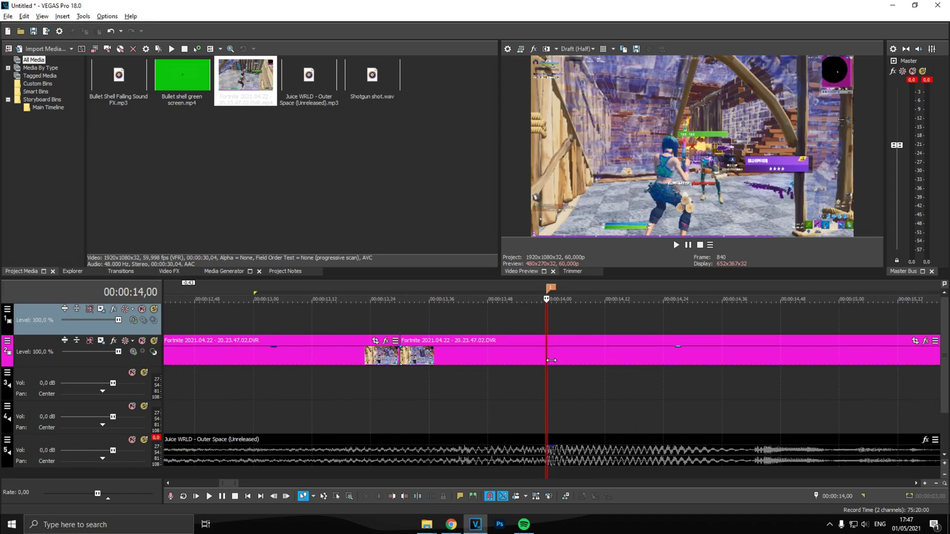
{"action": "key", "text": "s"}
{"action": "left_click", "coordinate": [400, 327]}
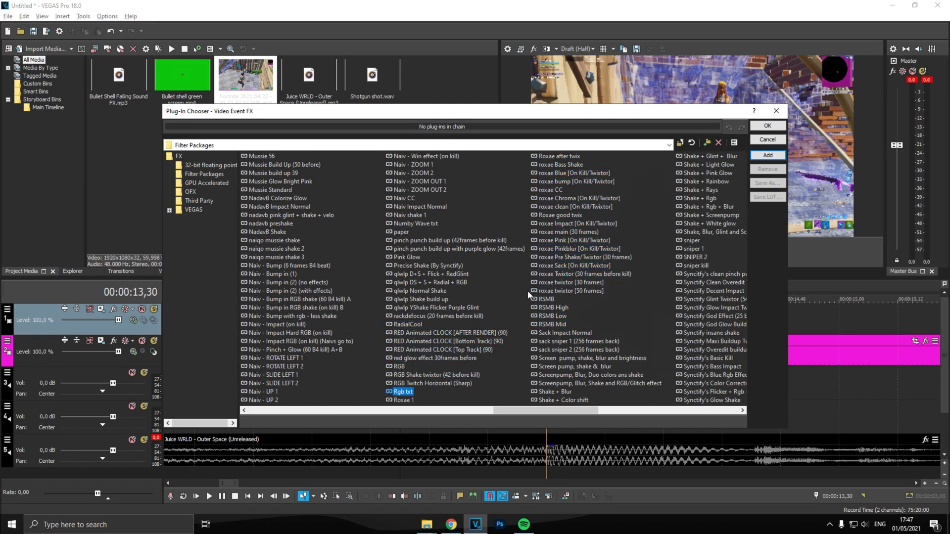
Step: Apply the roxae twixtor [30 frames] chain (TwixtorPRO, BCC Vignette, S_Blur) to the pre-shot piece
{"action": "double_click", "coordinate": [572, 283]}
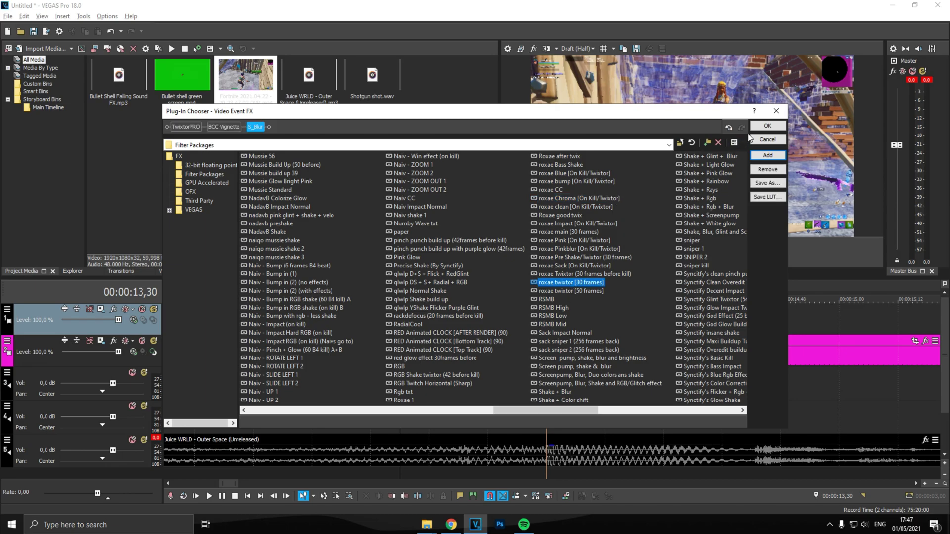
{"action": "left_click", "coordinate": [767, 125]}
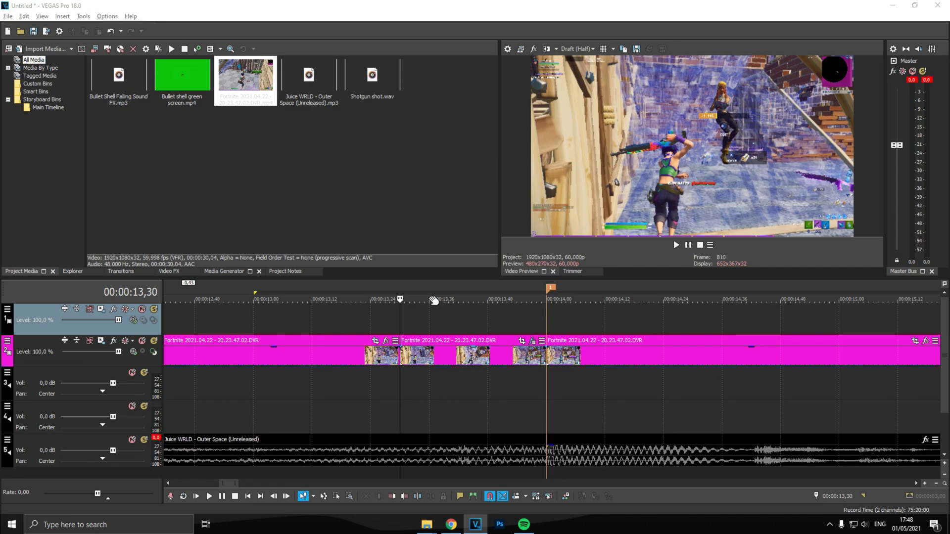
Step: Loop-preview the slowed section over a time selection, then clear the selection
{"action": "left_click_drag", "start_coordinate": [362, 313], "coordinate": [583, 307]}
{"action": "key", "text": "space"}
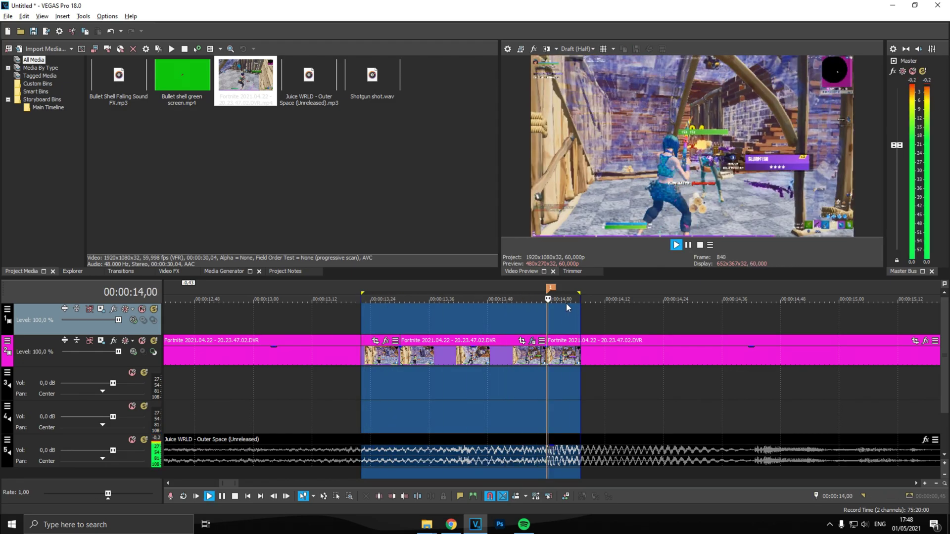
{"action": "key", "text": "space"}
{"action": "left_click", "coordinate": [428, 326]}
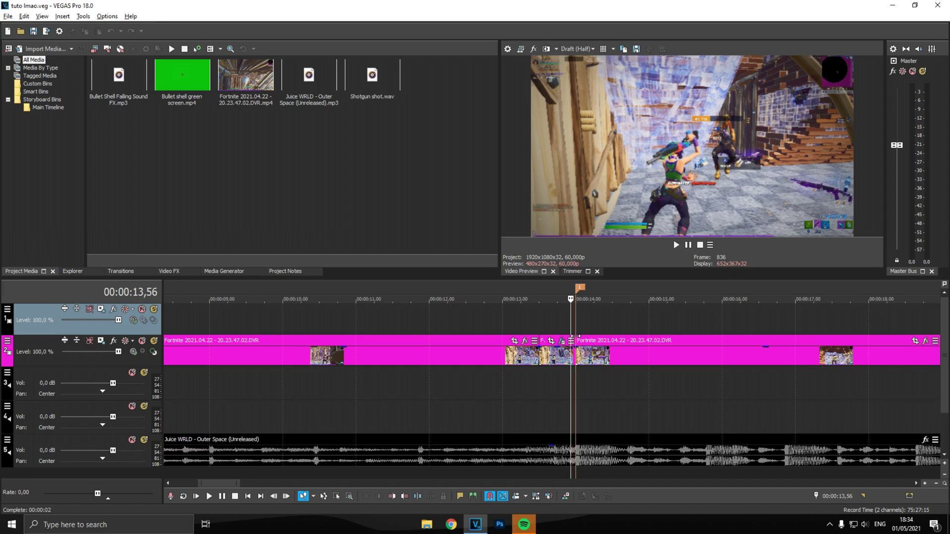
Step: Apply the Synctify insane shake effect package to the clip piece at the 14-second cut
{"action": "left_click", "coordinate": [573, 338]}
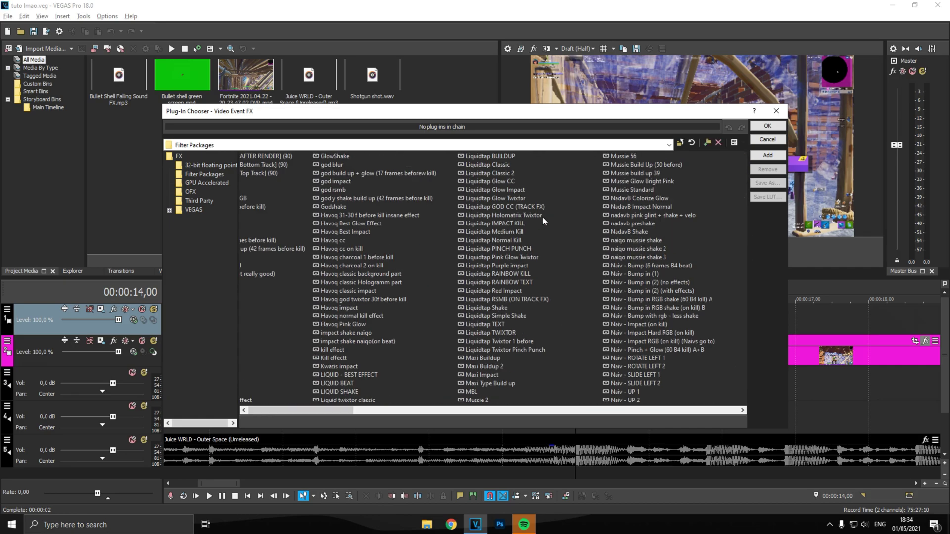
{"action": "key", "text": "Down"}
{"action": "key", "text": "Down"}
{"action": "key", "text": "Down"}
{"action": "key", "text": "Down"}
{"action": "key", "text": "Down"}
{"action": "key", "text": "Down"}
{"action": "key", "text": "Down"}
{"action": "key", "text": "Down"}
{"action": "key", "text": "Down"}
{"action": "key", "text": "Down"}
{"action": "key", "text": "Down"}
{"action": "key", "text": "Down"}
{"action": "key", "text": "Down"}
{"action": "key", "text": "Down"}
{"action": "key", "text": "Down"}
{"action": "key", "text": "Down"}
{"action": "key", "text": "Down"}
{"action": "key", "text": "Down"}
{"action": "key", "text": "Down"}
{"action": "key", "text": "Down"}
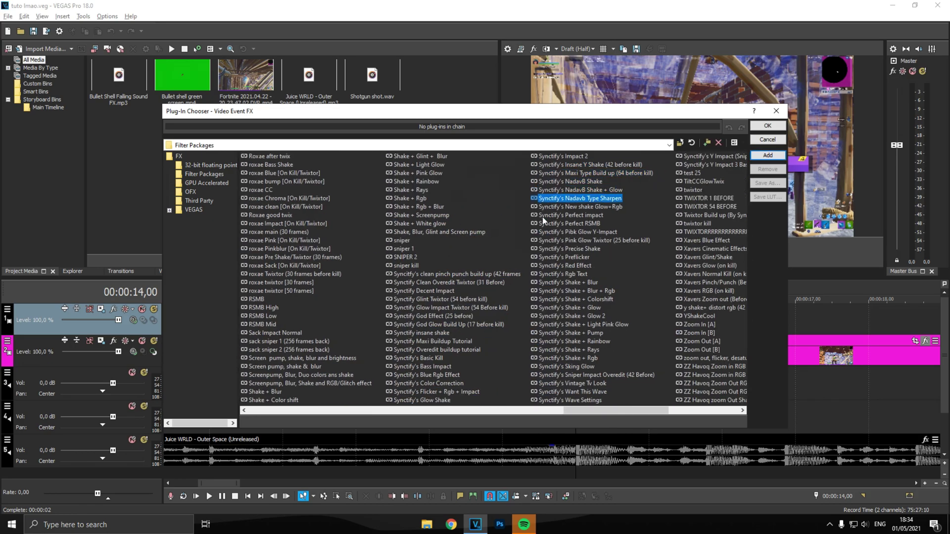
{"action": "key", "text": "Down"}
{"action": "key", "text": "Down"}
{"action": "key", "text": "Down"}
{"action": "key", "text": "Down"}
{"action": "key", "text": "Down"}
{"action": "key", "text": "Down"}
{"action": "key", "text": "Down"}
{"action": "key", "text": "Down"}
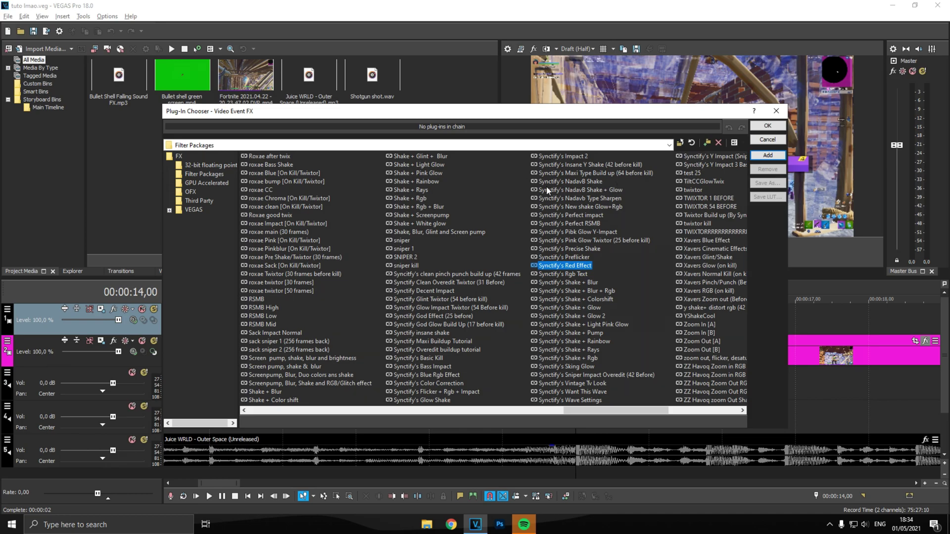
{"action": "double_click", "coordinate": [424, 332]}
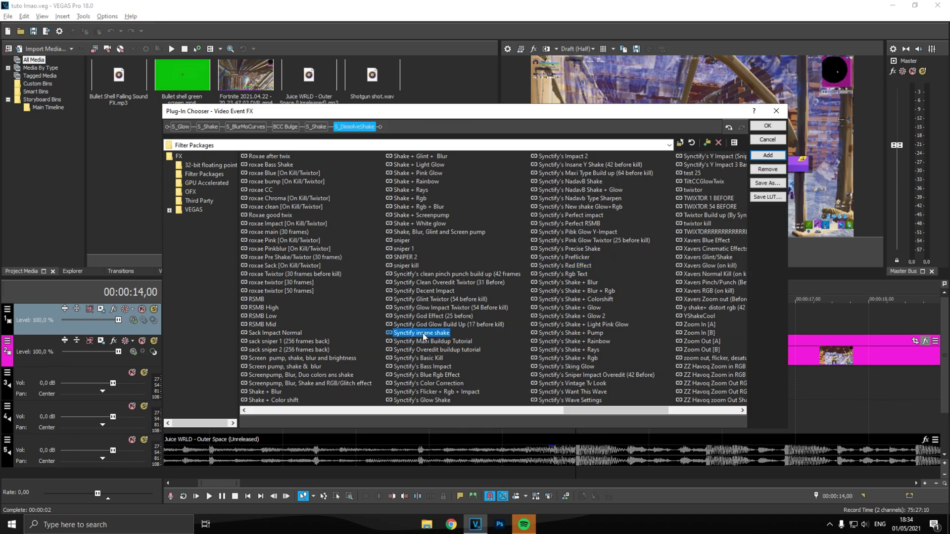
{"action": "left_click", "coordinate": [767, 128]}
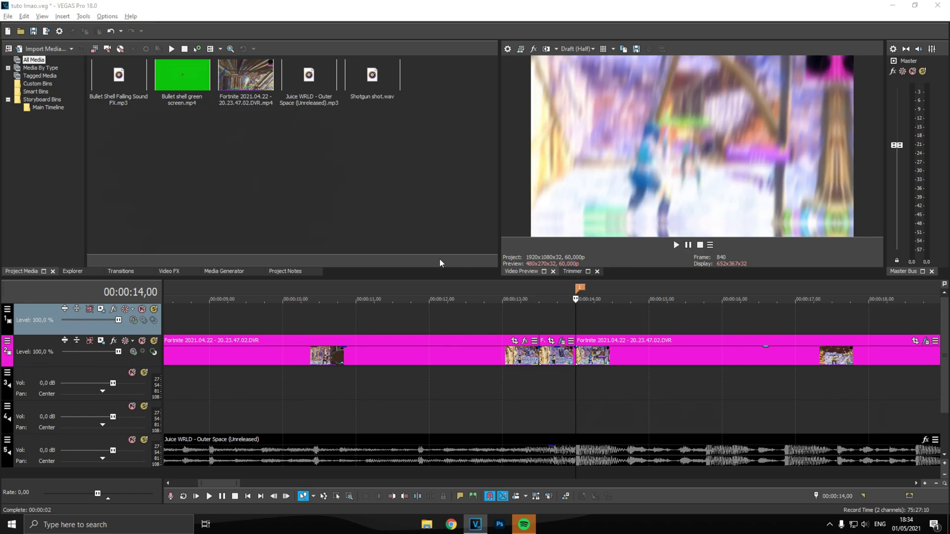
Step: Save the project and play the 13–15 s range to check the shake
{"action": "left_click", "coordinate": [10, 16]}
{"action": "left_click", "coordinate": [23, 63]}
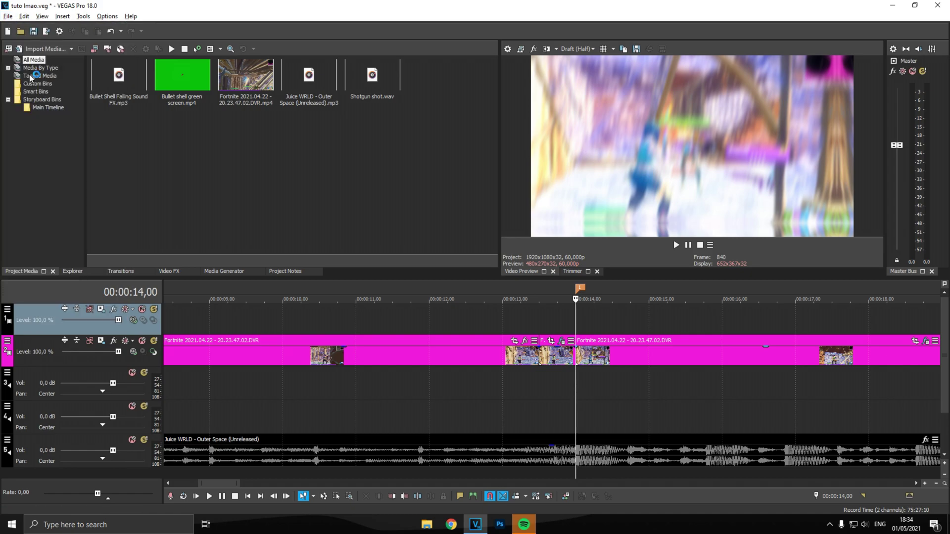
{"action": "left_click_drag", "start_coordinate": [501, 297], "coordinate": [663, 315]}
{"action": "key", "text": "space"}
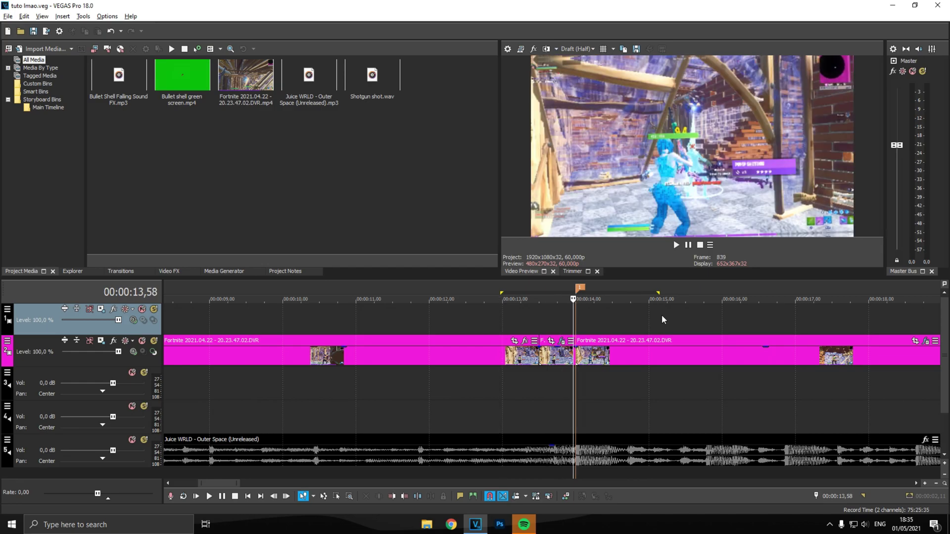
{"action": "left_click", "coordinate": [644, 315], "text": "shift"}
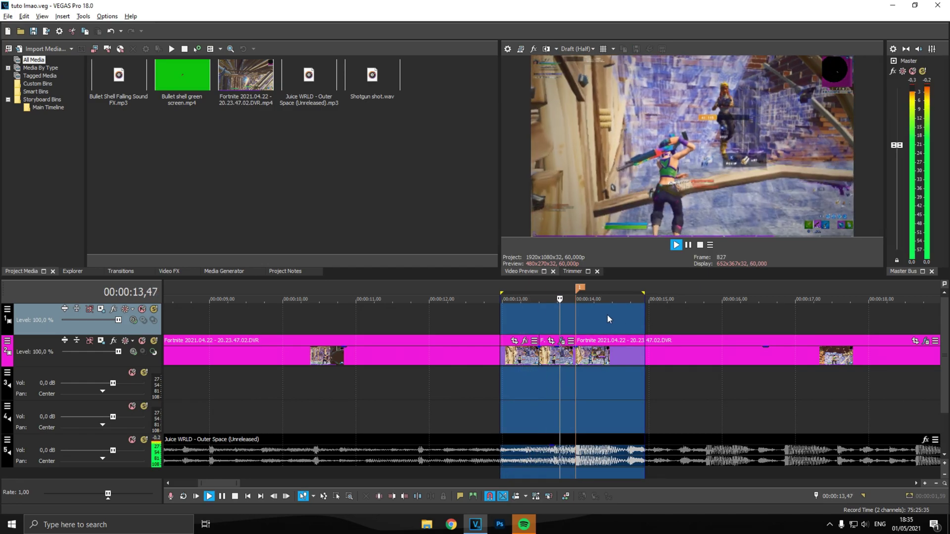
{"action": "left_click", "coordinate": [573, 321]}
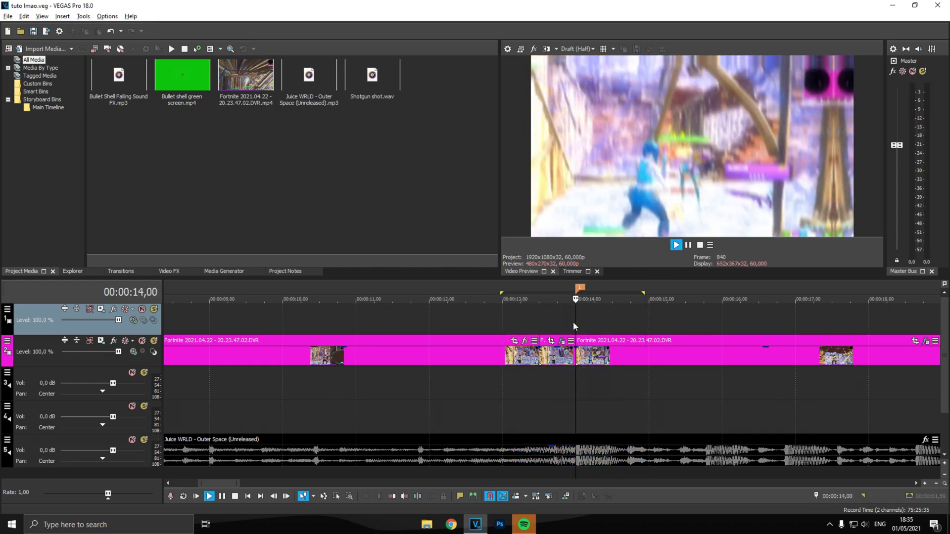
{"action": "key", "text": "space"}
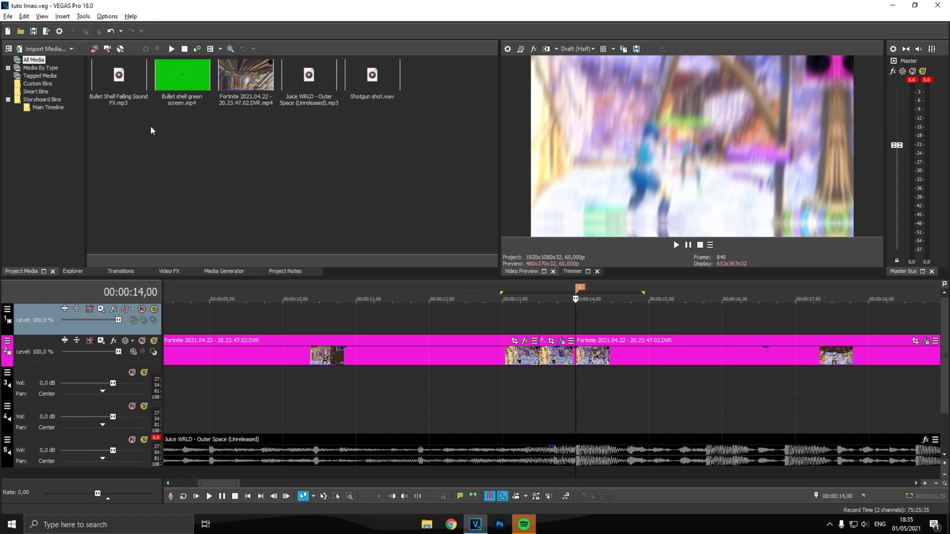
Step: Find TwixtorPRO by searching 'twix' and drop it on the post-shot Fortnite piece
{"action": "left_click", "coordinate": [186, 275]}
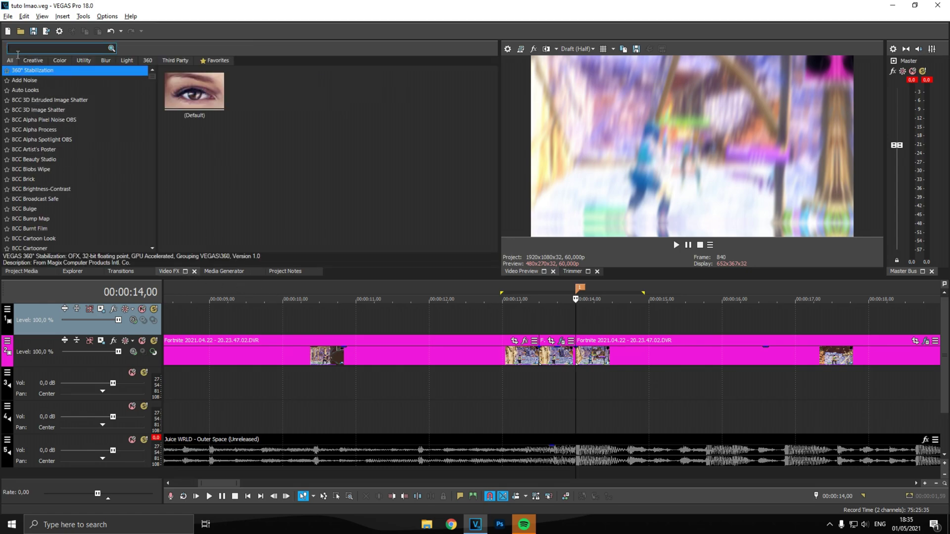
{"action": "type", "text": "twix"}
{"action": "left_click", "coordinate": [74, 81]}
{"action": "left_click_drag", "start_coordinate": [113, 92], "coordinate": [588, 356]}
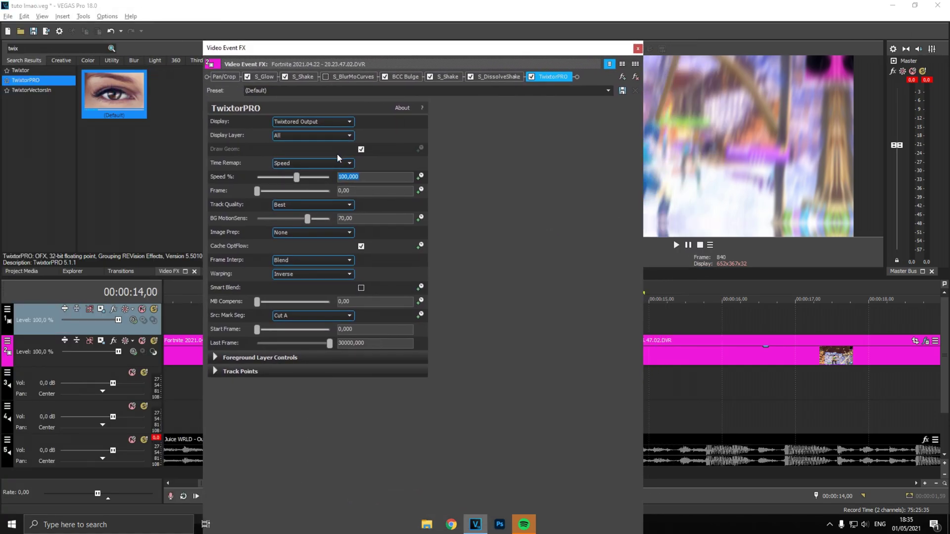
Step: Keyframe Speed % from 497 down to 30 with a Fast Fade curve, then preview the ramp
{"action": "double_click", "coordinate": [496, 46]}
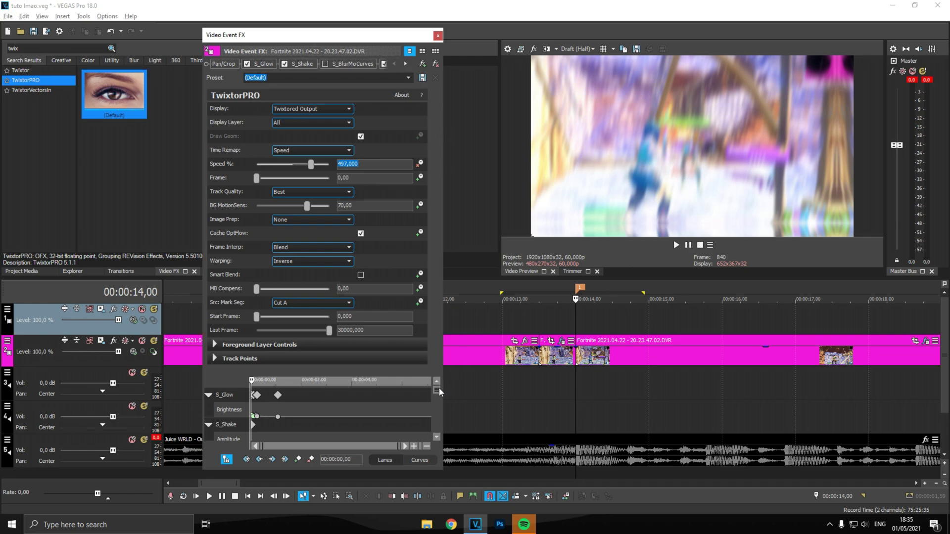
{"action": "left_click_drag", "start_coordinate": [439, 391], "coordinate": [426, 454]}
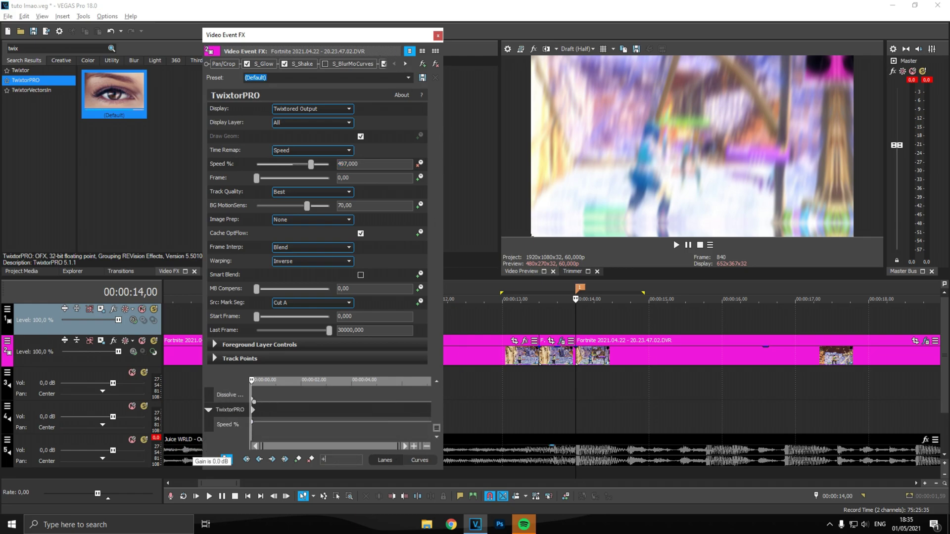
{"action": "left_click", "coordinate": [323, 163]}
{"action": "type", "text": "3"}
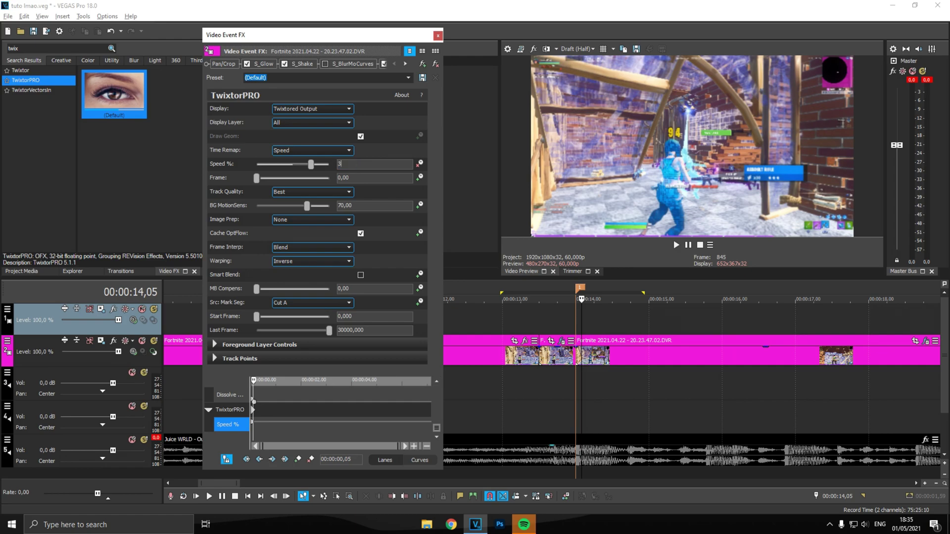
{"action": "type", "text": "0"}
{"action": "key", "text": "Return"}
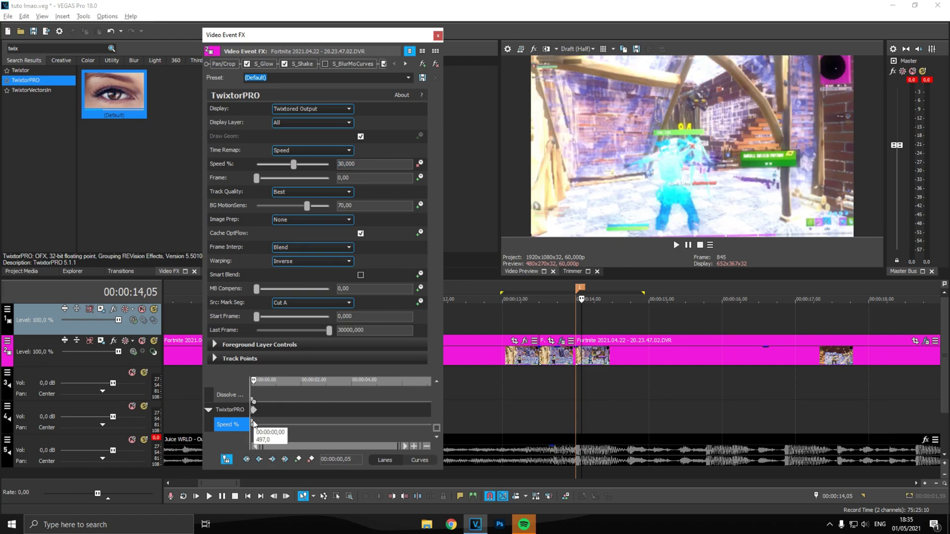
{"action": "left_click", "coordinate": [254, 424]}
{"action": "right_click", "coordinate": [253, 424]}
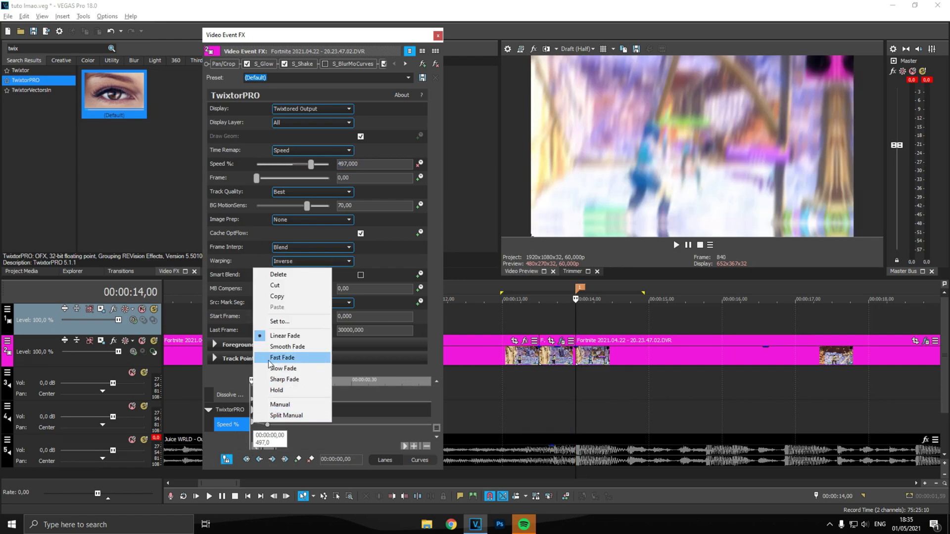
{"action": "left_click", "coordinate": [270, 360]}
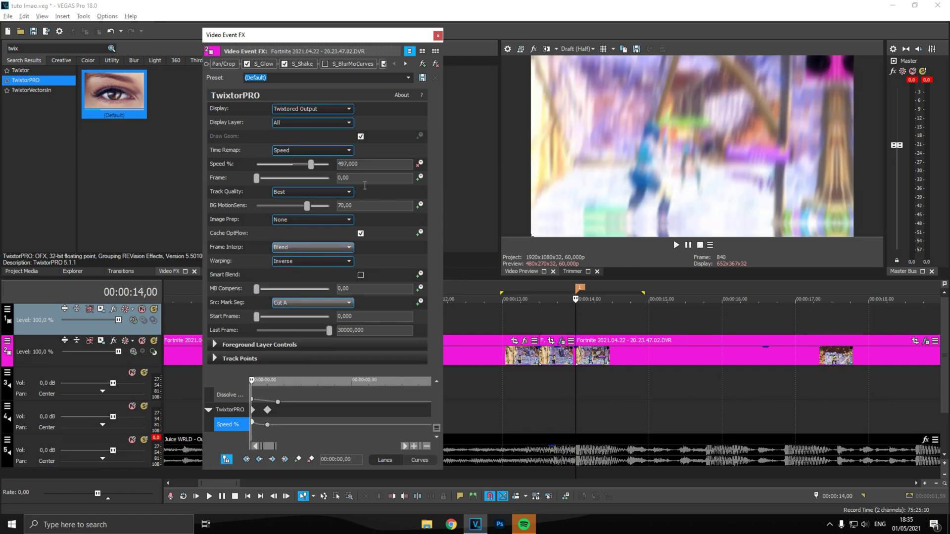
{"action": "left_click", "coordinate": [438, 34]}
{"action": "left_click_drag", "start_coordinate": [507, 304], "coordinate": [667, 316]}
{"action": "key", "text": "space"}
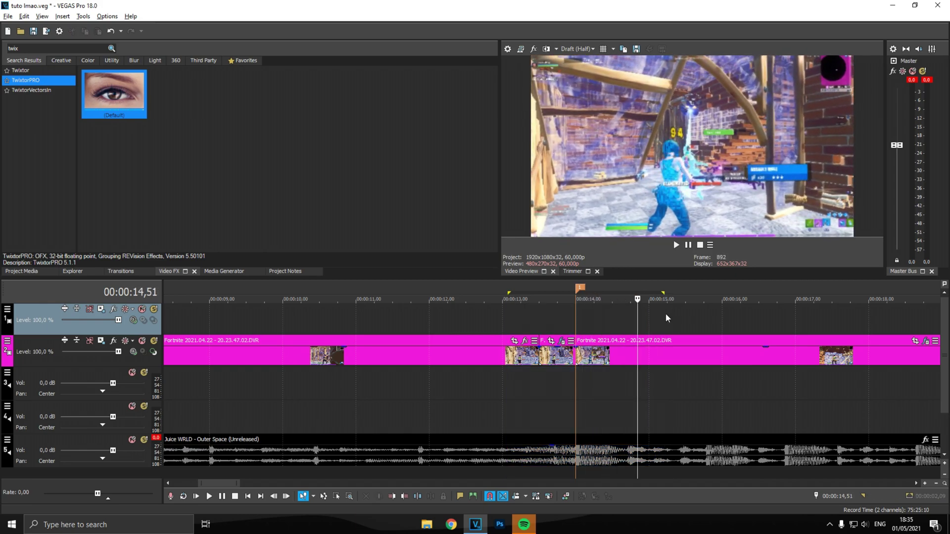
Step: Play the looped range to preview the speed ramp, stopping around 14,04
{"action": "key", "text": "space"}
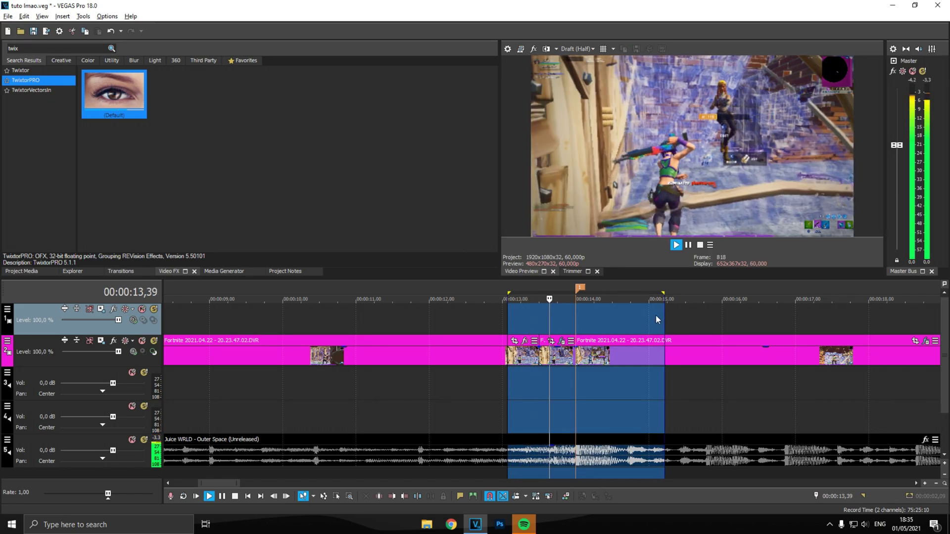
{"action": "left_click", "coordinate": [563, 321]}
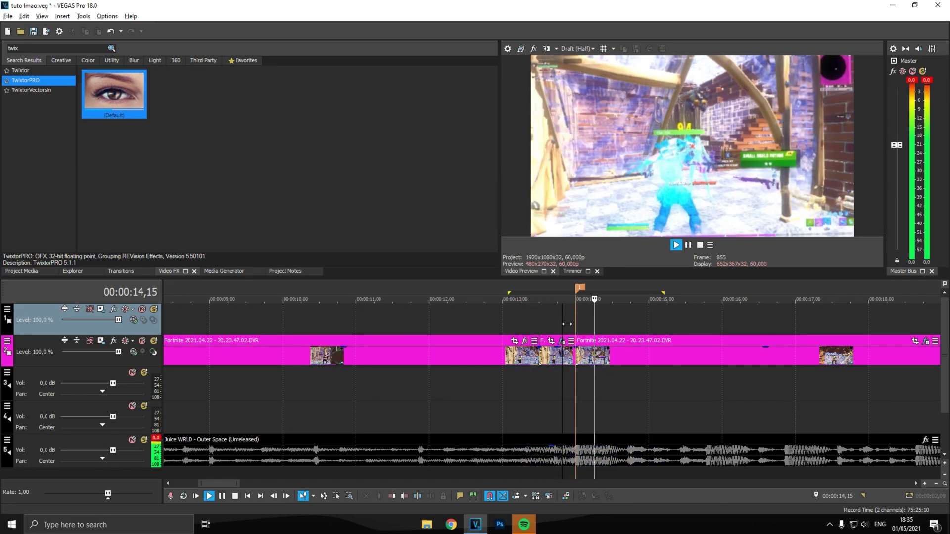
{"action": "key", "text": "space"}
{"action": "left_click", "coordinate": [571, 311]}
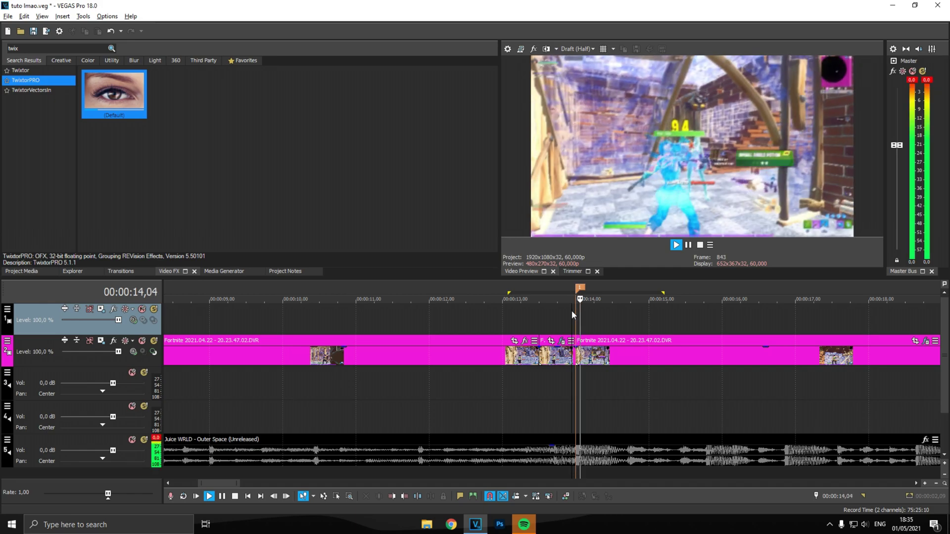
{"action": "key", "text": "space"}
Step: Park the playhead at 13,30 and return to the Project Media list
{"action": "scroll", "coordinate": [619, 304], "scroll_direction": "down", "scroll_amount": 5}
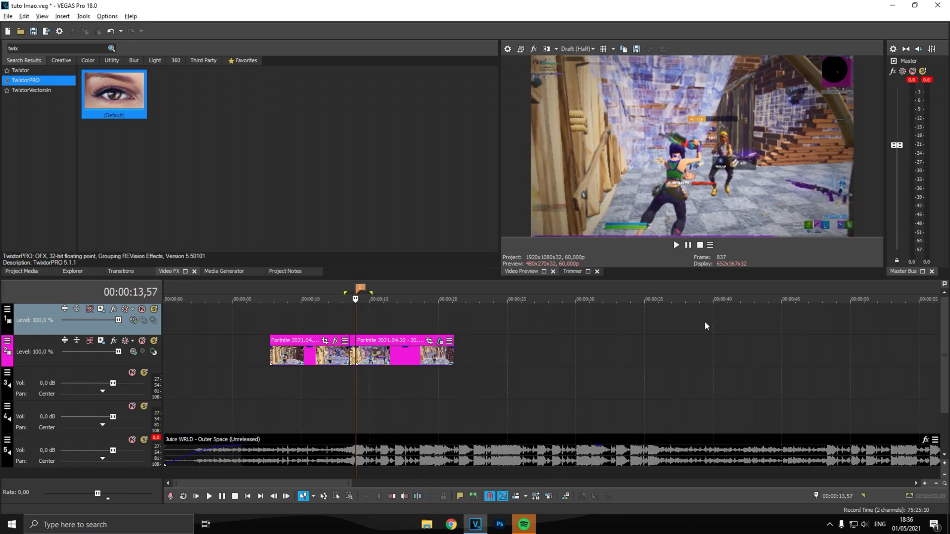
{"action": "scroll", "coordinate": [488, 303], "scroll_direction": "up", "scroll_amount": 5}
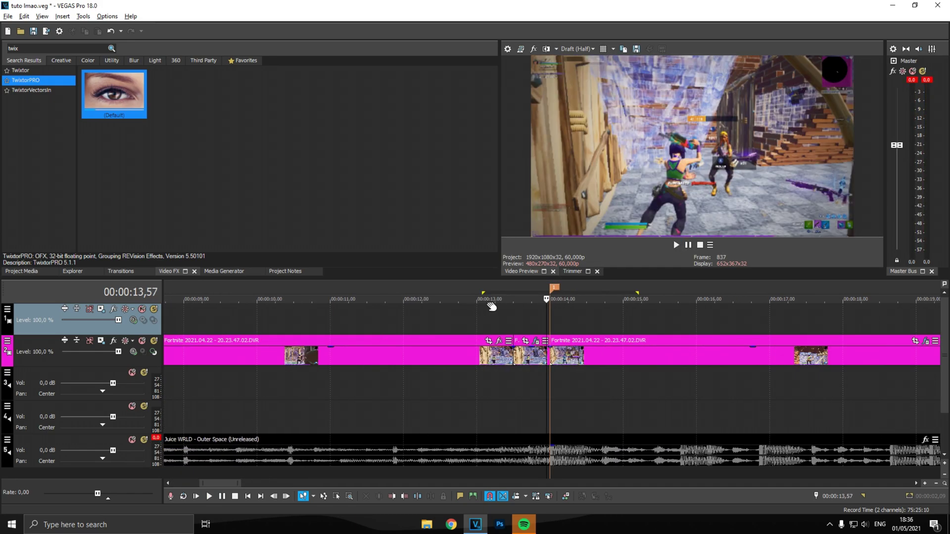
{"action": "left_click", "coordinate": [511, 333]}
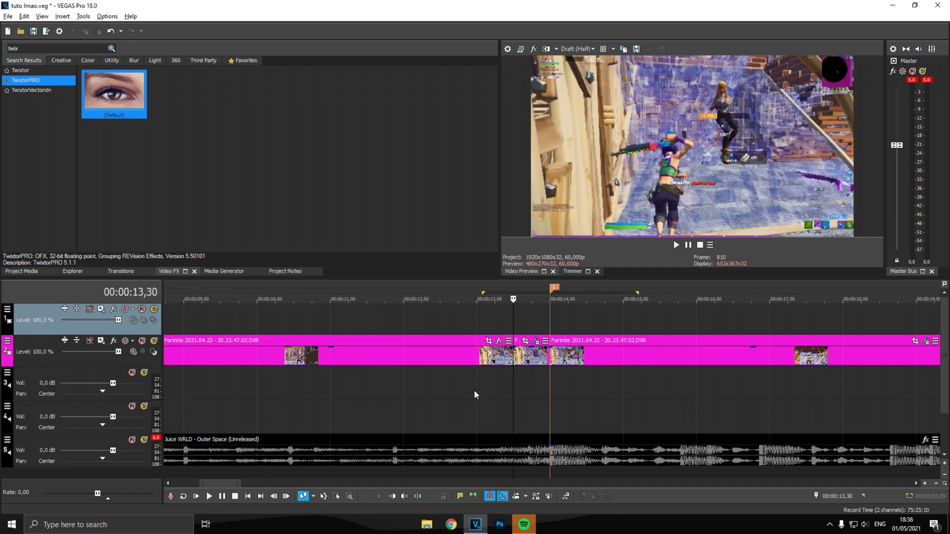
{"action": "left_click", "coordinate": [13, 276]}
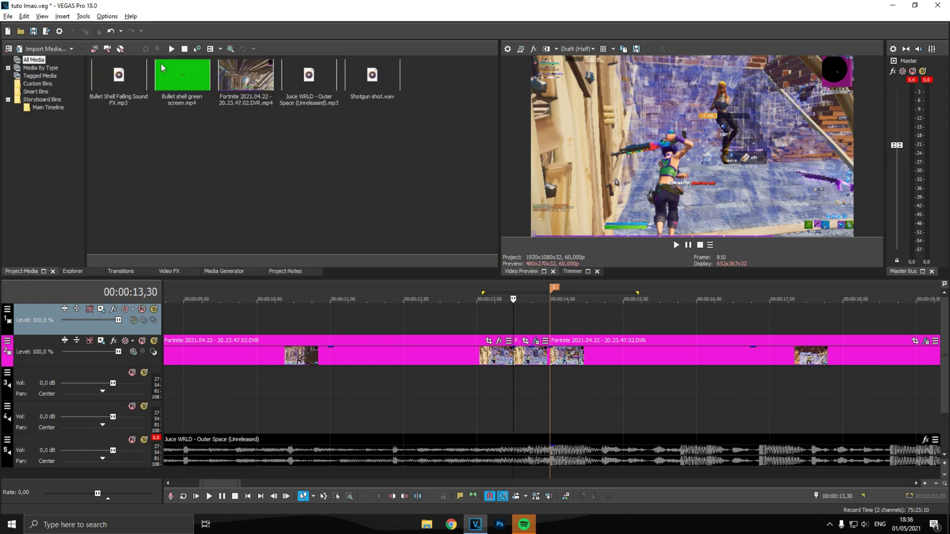
Step: Place the Bullet shell green screen clip on the top track at 13,30 and delete its audio track
{"action": "left_click", "coordinate": [158, 76]}
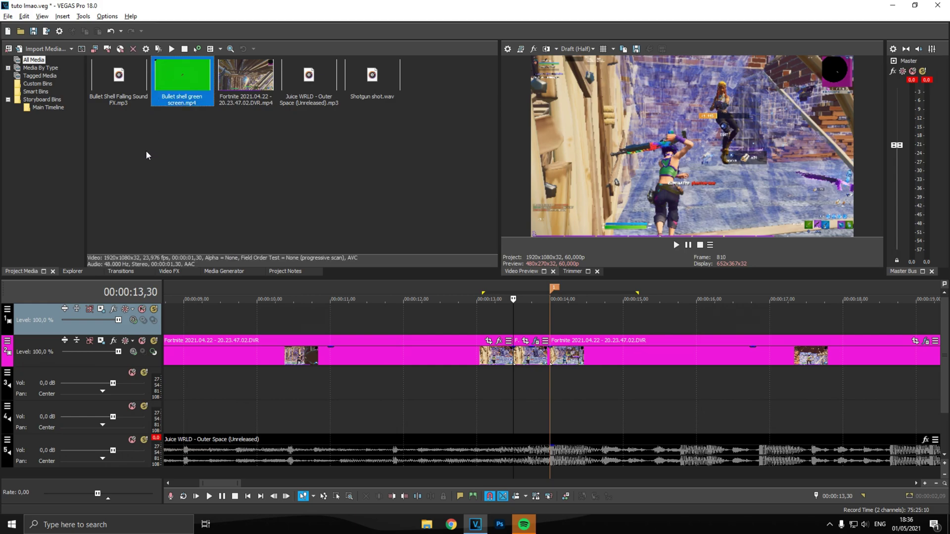
{"action": "left_click_drag", "start_coordinate": [144, 79], "coordinate": [370, 241]}
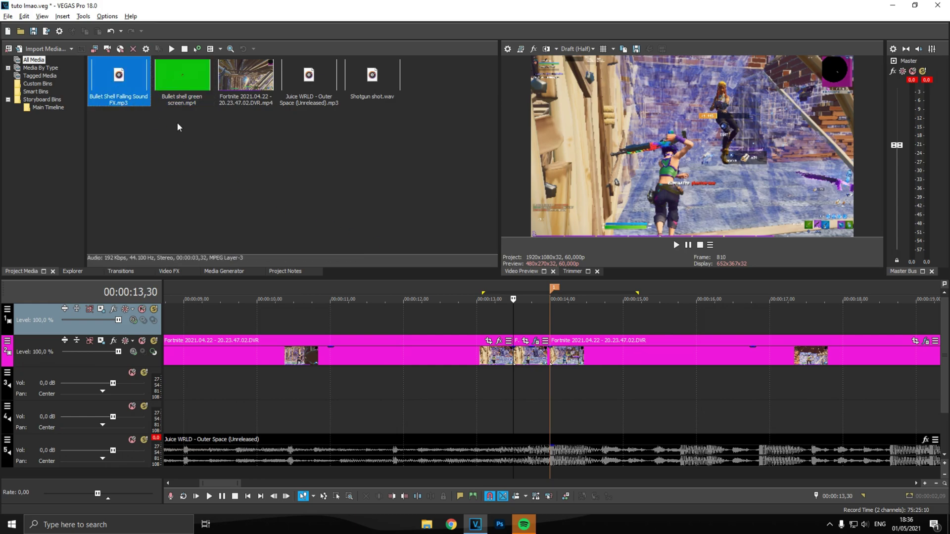
{"action": "left_click_drag", "start_coordinate": [173, 87], "coordinate": [515, 322]}
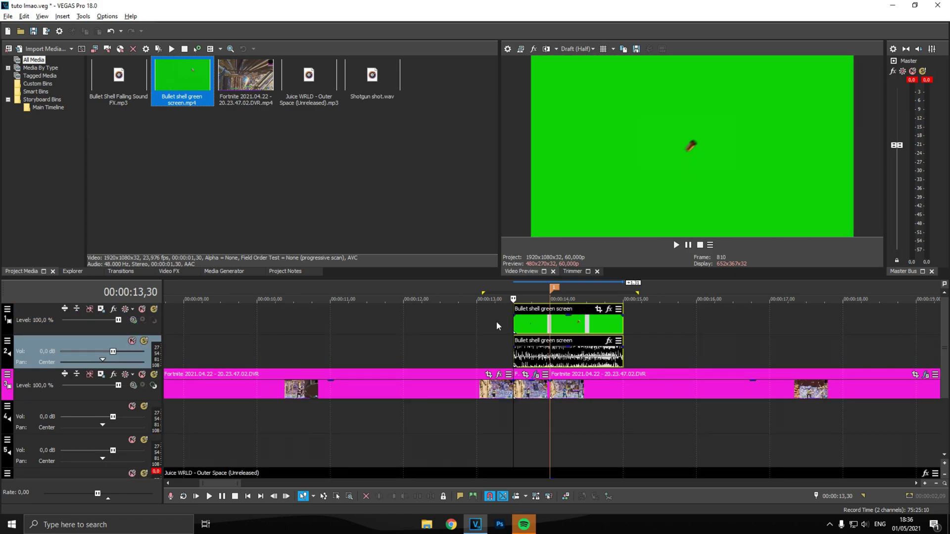
{"action": "right_click", "coordinate": [90, 340]}
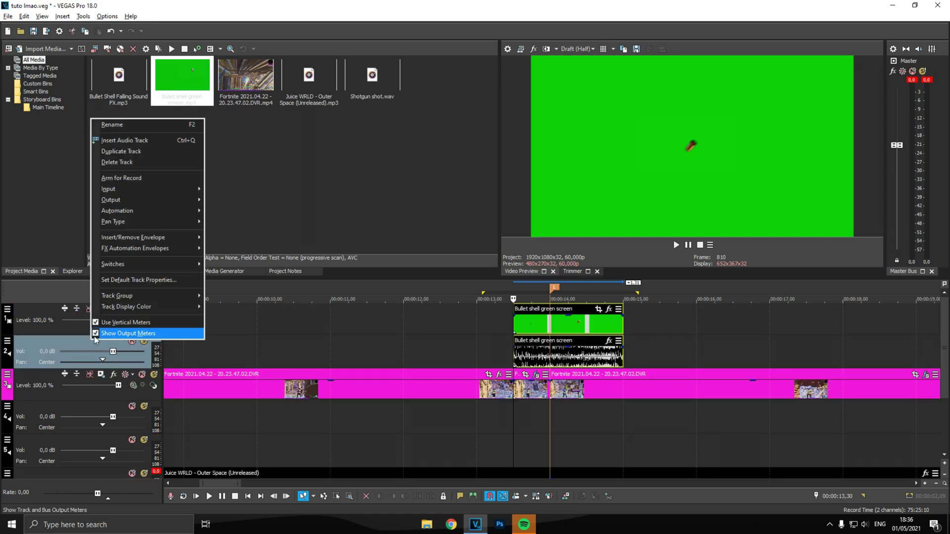
{"action": "left_click", "coordinate": [142, 163]}
Step: Snap the green screen clip's start to the playhead at 13,56 and check its first frame
{"action": "left_click_drag", "start_coordinate": [520, 325], "coordinate": [573, 322]}
{"action": "left_click", "coordinate": [544, 320]}
{"action": "scroll", "coordinate": [544, 322], "scroll_direction": "up", "scroll_amount": 3}
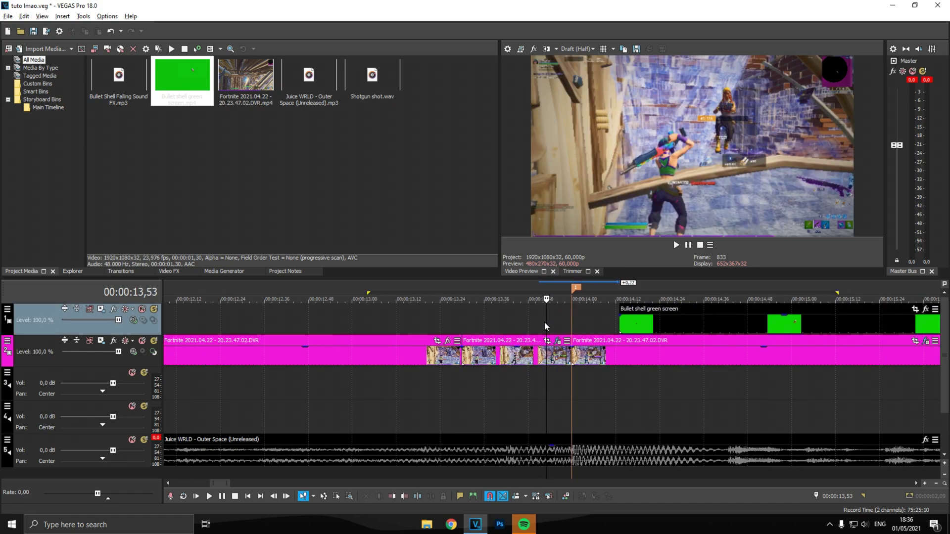
{"action": "key", "text": "Right"}
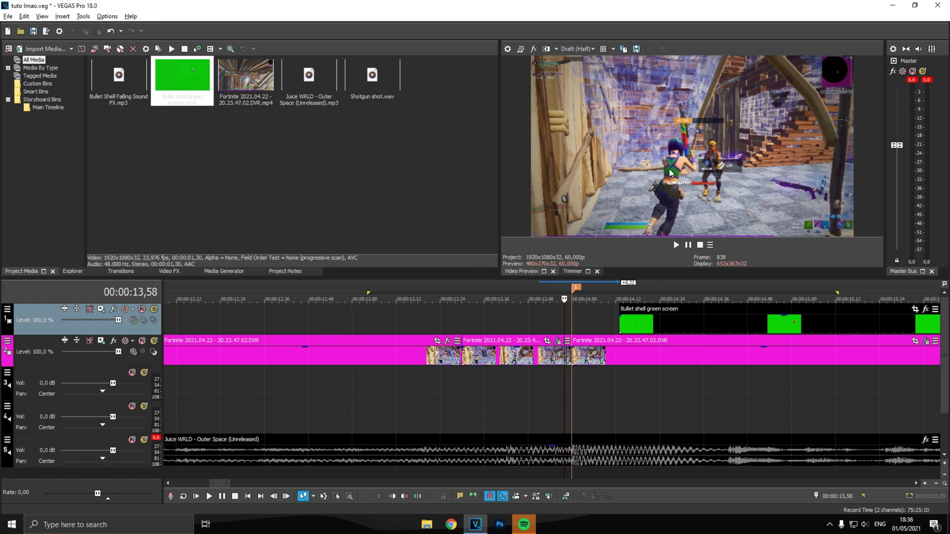
{"action": "left_click_drag", "start_coordinate": [667, 317], "coordinate": [606, 321]}
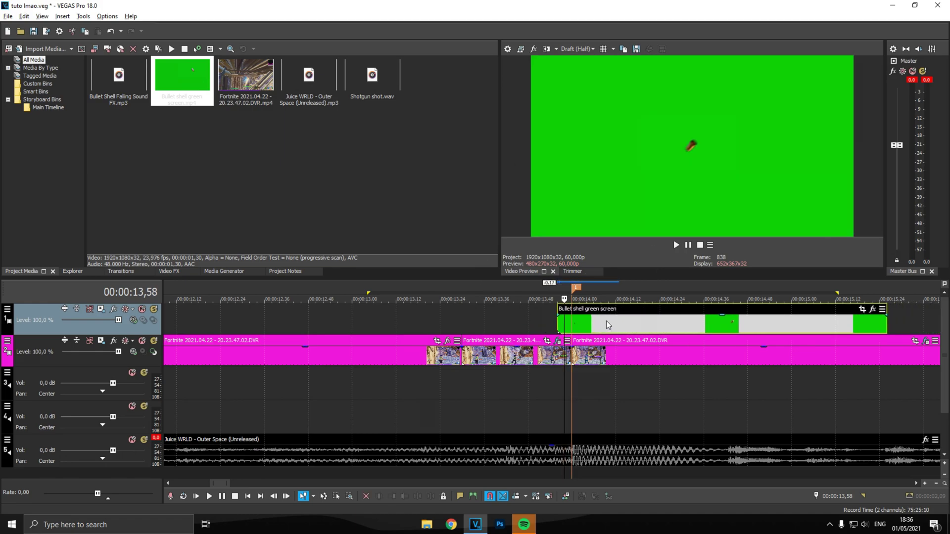
{"action": "key", "text": "Left"}
{"action": "key", "text": "Left"}
{"action": "key", "text": "Right"}
{"action": "key", "text": "Right"}
{"action": "key", "text": "Right"}
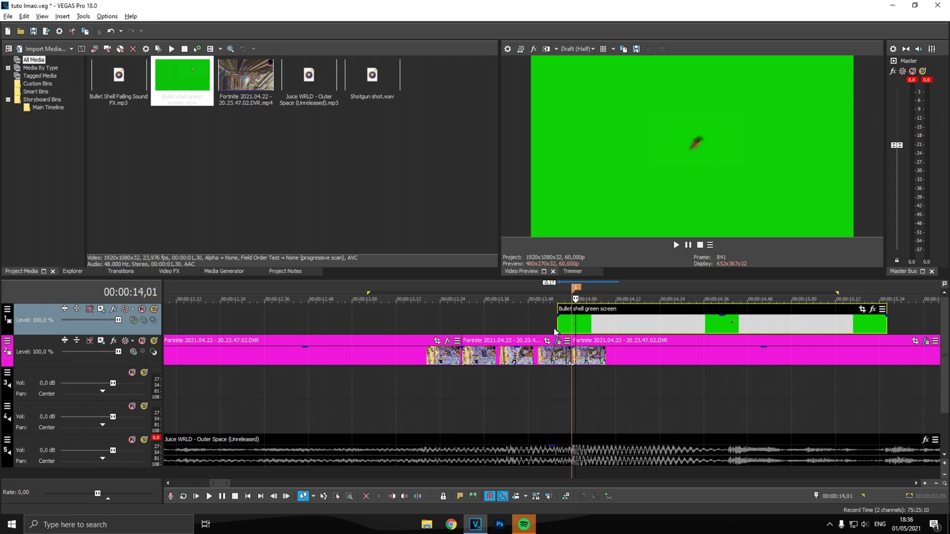
{"action": "key", "text": "Left"}
{"action": "key", "text": "Left"}
{"action": "key", "text": "Left"}
{"action": "scroll", "coordinate": [555, 331], "scroll_direction": "up", "scroll_amount": 4}
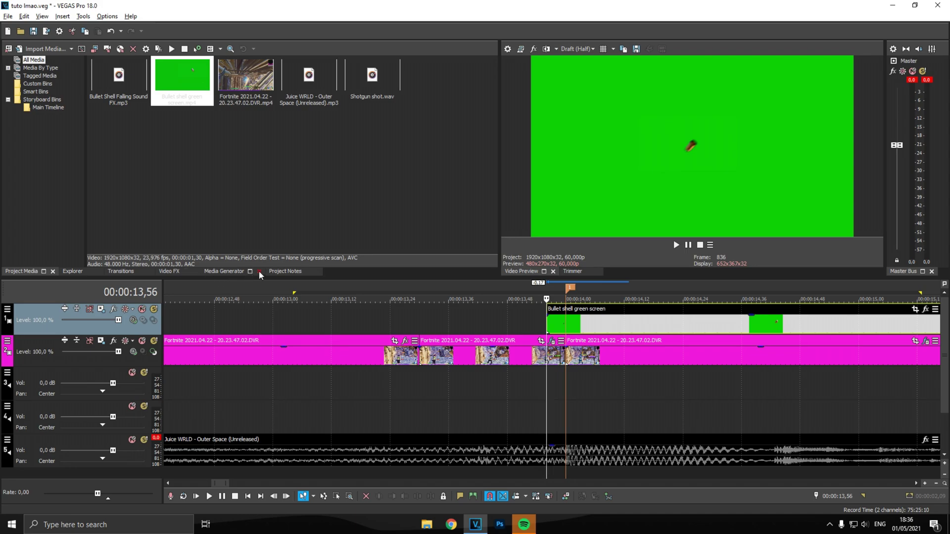
Step: Search Video FX for 'chroma' and apply Chroma Keyer's Pure Green Screen preset to the bullet shell clip
{"action": "left_click", "coordinate": [169, 271]}
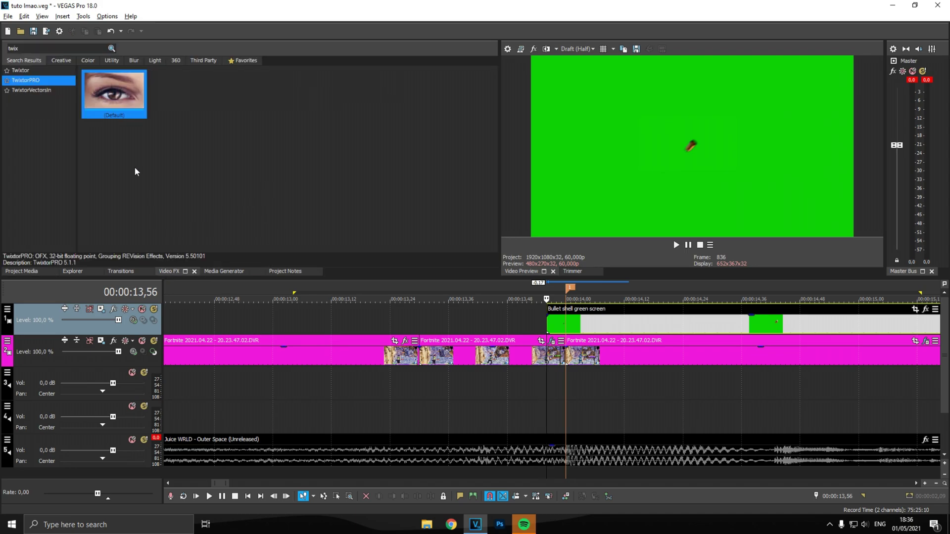
{"action": "left_click", "coordinate": [19, 48]}
{"action": "type", "text": "chroma"}
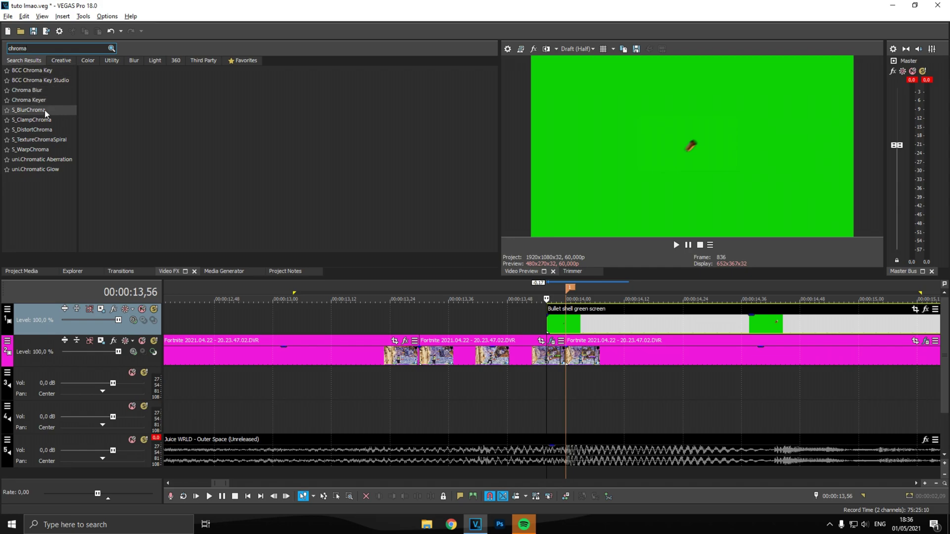
{"action": "left_click", "coordinate": [36, 101]}
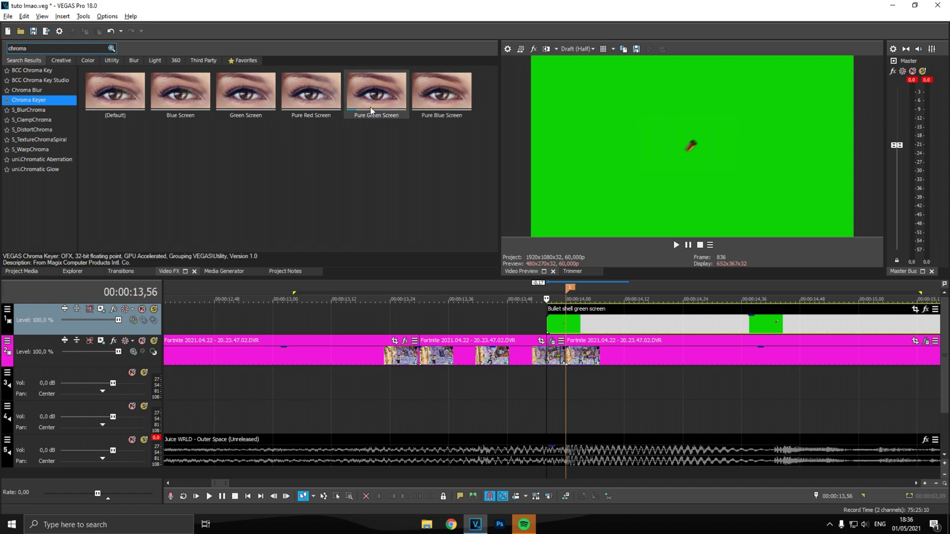
{"action": "left_click_drag", "start_coordinate": [394, 113], "coordinate": [503, 197]}
{"action": "left_click_drag", "start_coordinate": [582, 324], "coordinate": [577, 326]}
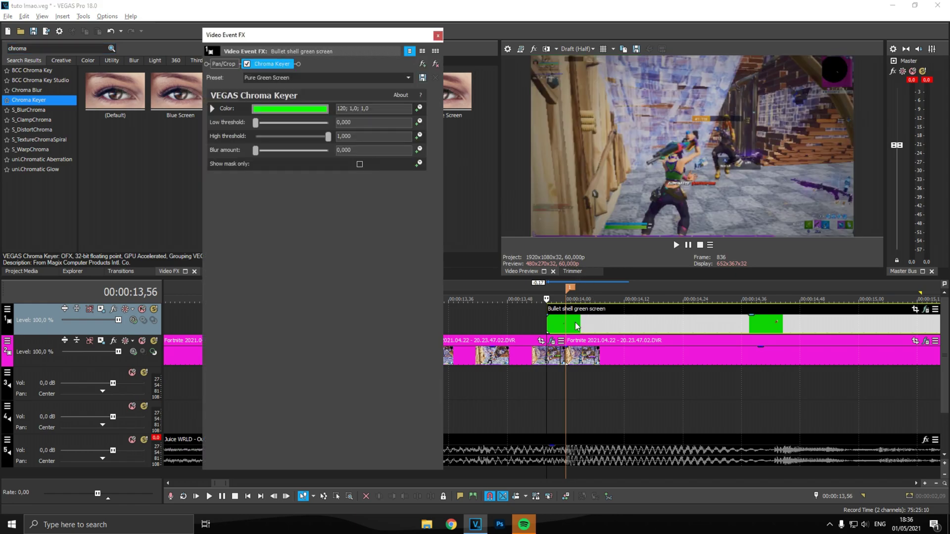
Step: Inspect the key at 14,39, raise the Low threshold above zero, and close Chroma Keyer
{"action": "left_click", "coordinate": [612, 323]}
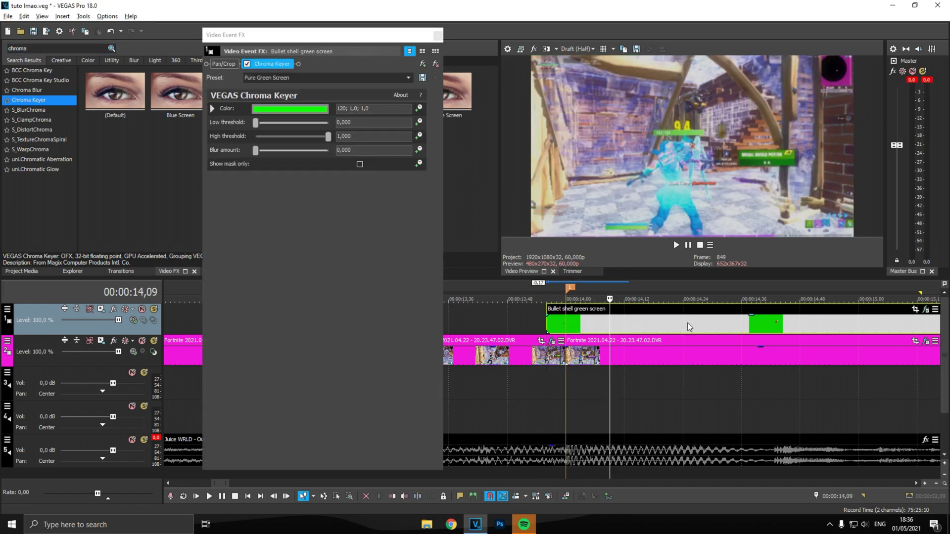
{"action": "left_click", "coordinate": [688, 323]}
{"action": "left_click", "coordinate": [757, 326]}
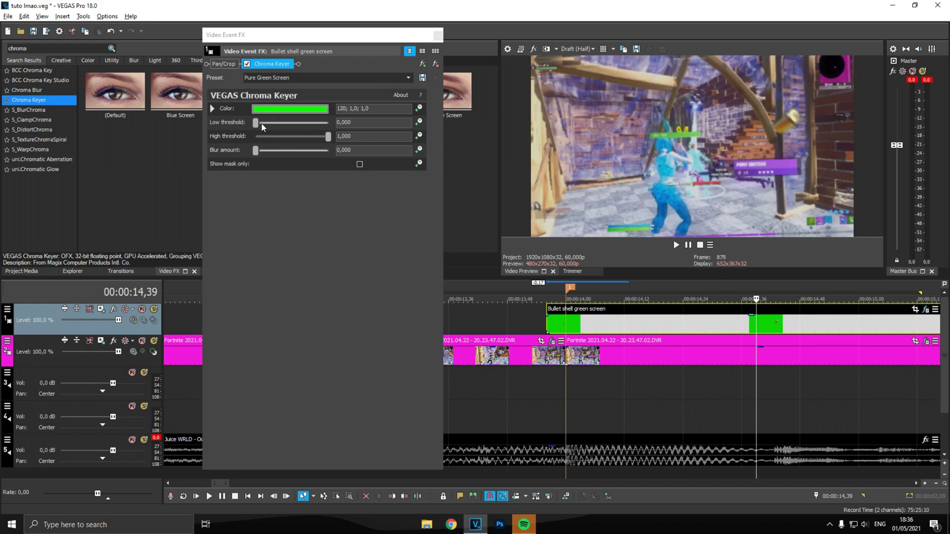
{"action": "left_click_drag", "start_coordinate": [257, 124], "coordinate": [275, 128]}
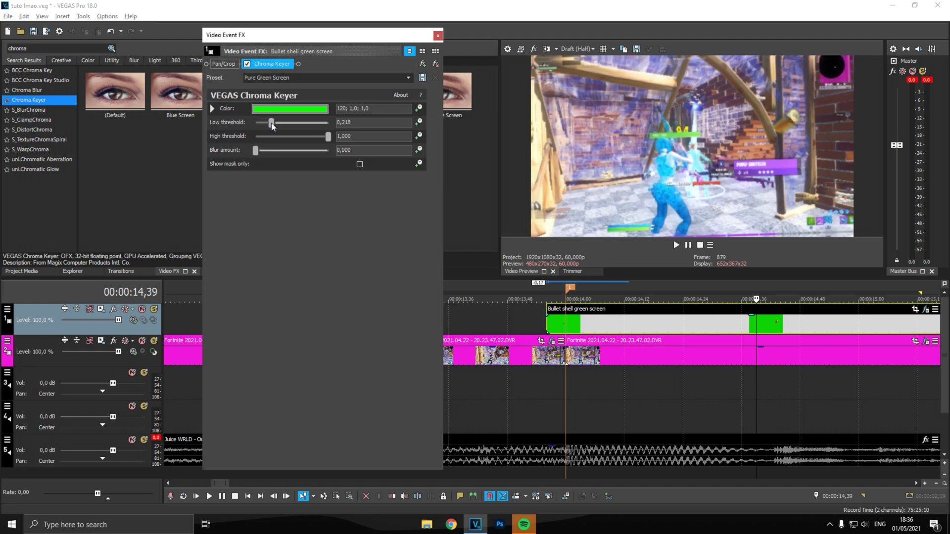
{"action": "left_click", "coordinate": [438, 36]}
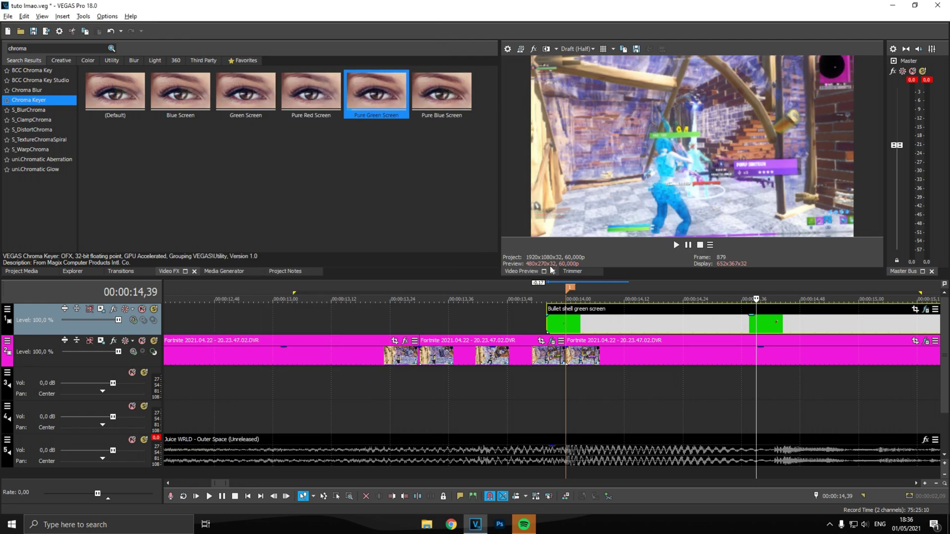
{"action": "scroll", "coordinate": [401, 290], "scroll_direction": "down", "scroll_amount": 3}
{"action": "left_click_drag", "start_coordinate": [327, 289], "coordinate": [662, 295]}
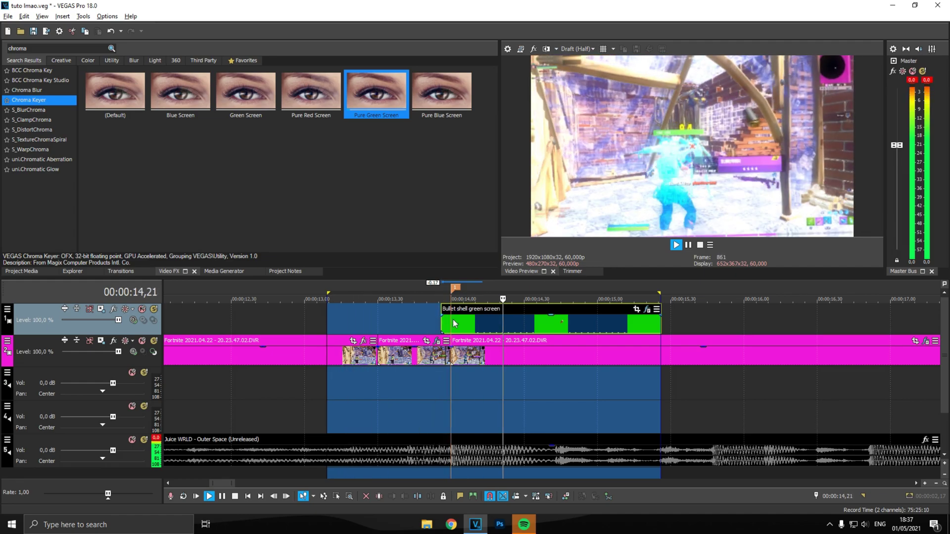
{"action": "key", "text": "space"}
{"action": "left_click", "coordinate": [445, 327]}
{"action": "scroll", "coordinate": [444, 327], "scroll_direction": "up", "scroll_amount": 10}
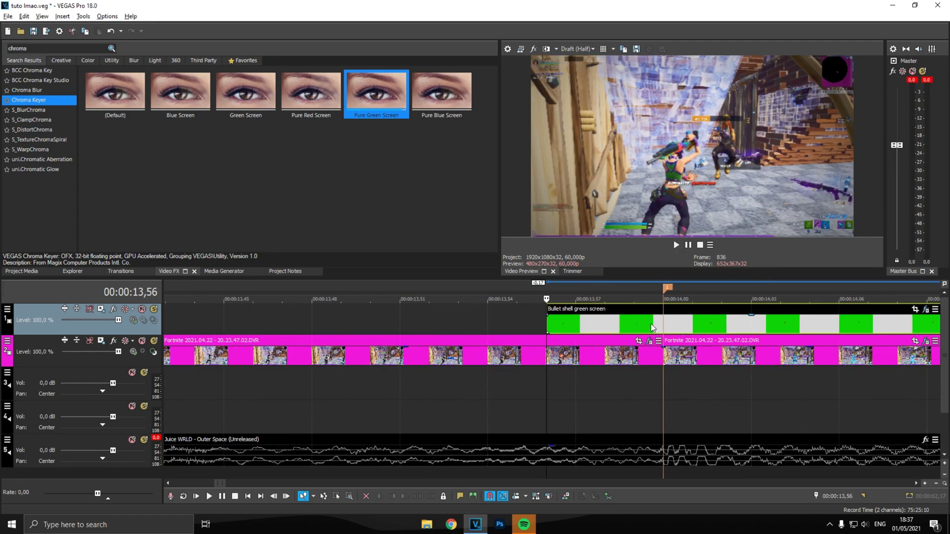
{"action": "key", "text": "Left"}
{"action": "key", "text": "Left"}
{"action": "key", "text": "Right"}
{"action": "key", "text": "Right"}
{"action": "key", "text": "Right"}
{"action": "key", "text": "Left"}
{"action": "key", "text": "Left"}
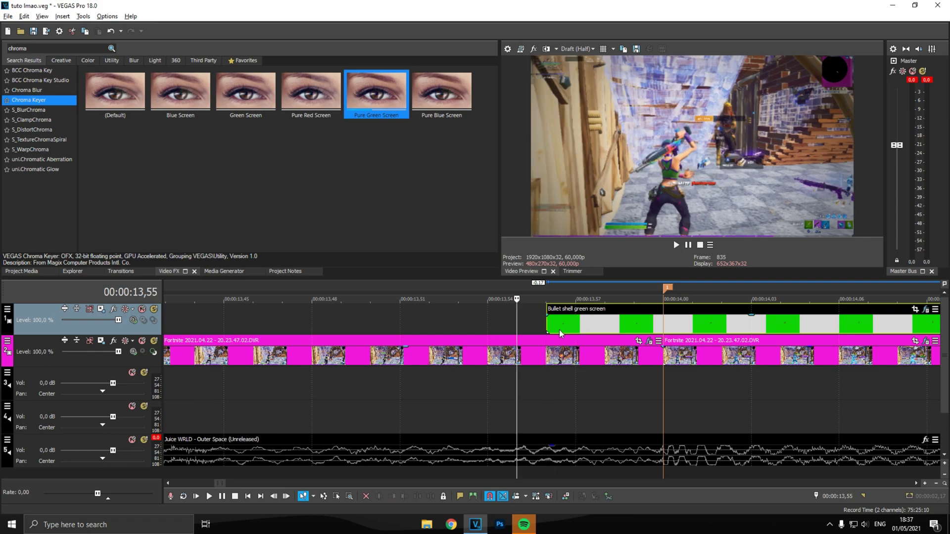
{"action": "left_click", "coordinate": [559, 327]}
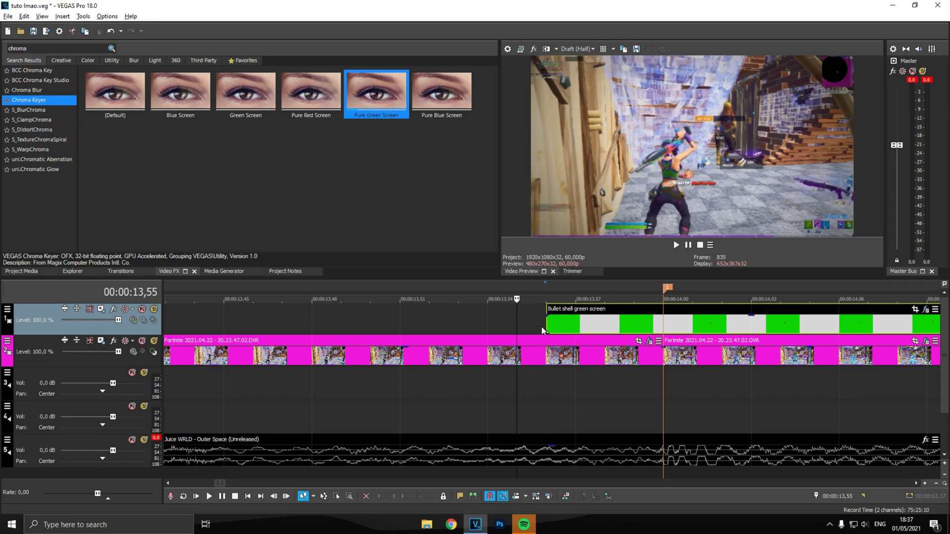
{"action": "left_click", "coordinate": [914, 309]}
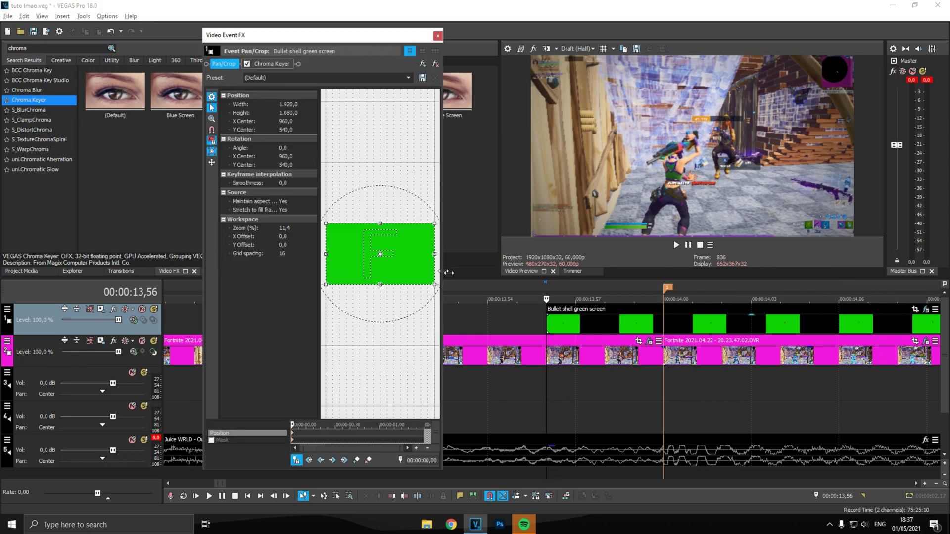
Step: Move the bullet shell's pan/crop frame to centre at 1004,3 / 562,1, then close Pan/Crop
{"action": "left_click_drag", "start_coordinate": [447, 272], "coordinate": [540, 273]}
{"action": "left_click_drag", "start_coordinate": [443, 360], "coordinate": [443, 361]}
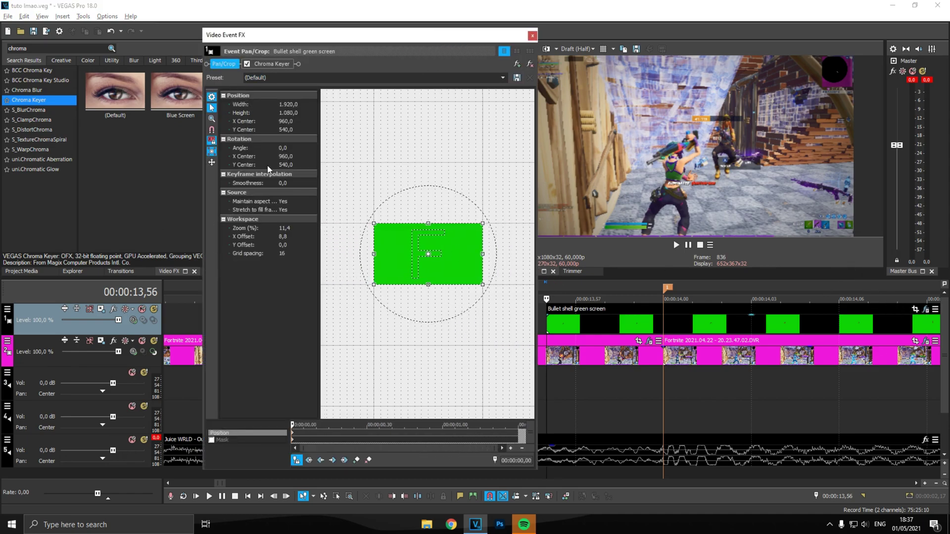
{"action": "scroll", "coordinate": [438, 253], "scroll_direction": "up", "scroll_amount": 5}
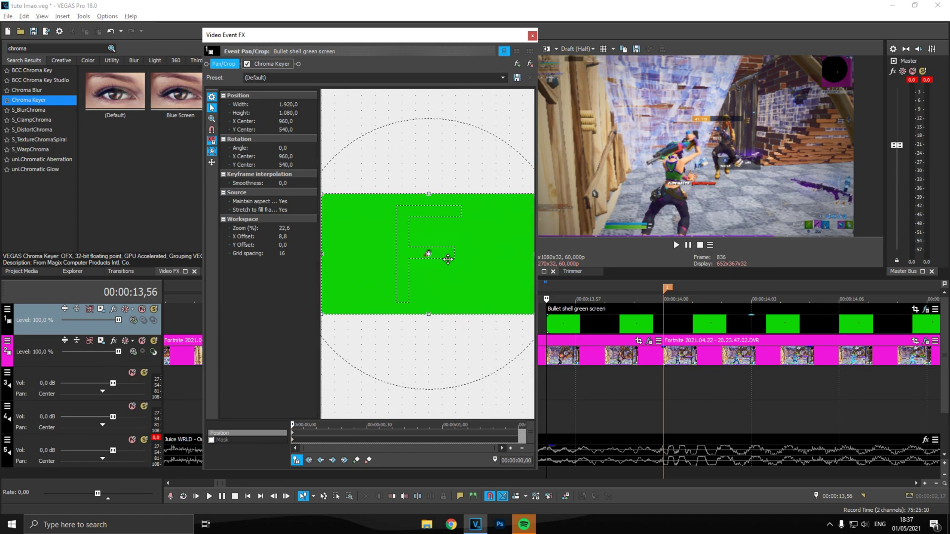
{"action": "left_click_drag", "start_coordinate": [440, 258], "coordinate": [453, 265]}
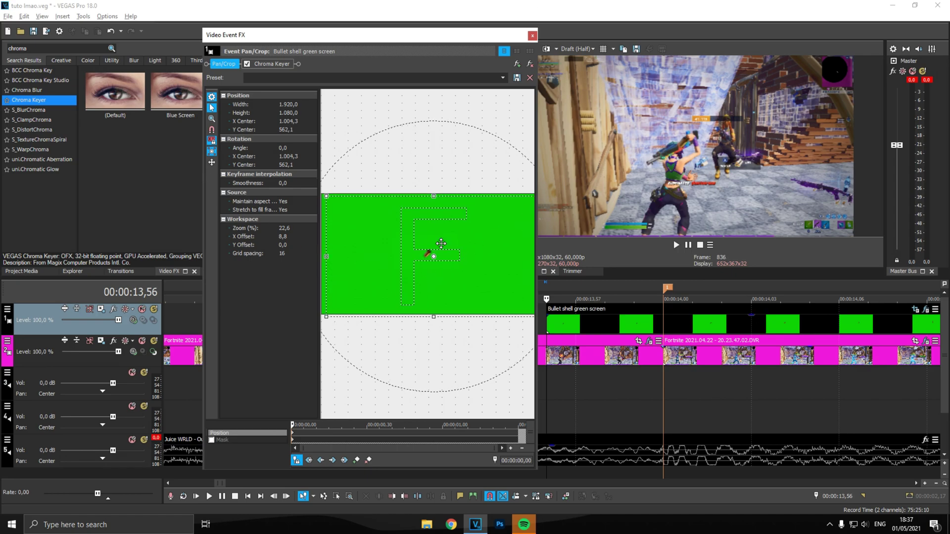
{"action": "left_click_drag", "start_coordinate": [299, 426], "coordinate": [402, 435]}
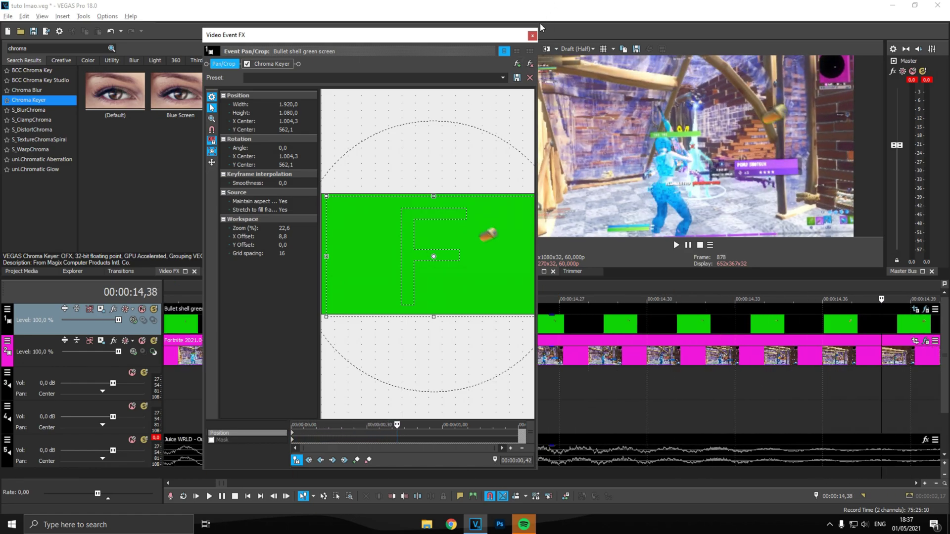
{"action": "left_click", "coordinate": [532, 35]}
Step: Trim the bullet shell clip's end back to about 14,38 and loop-play the region to check it
{"action": "scroll", "coordinate": [562, 384], "scroll_direction": "down", "scroll_amount": 5}
{"action": "scroll", "coordinate": [563, 384], "scroll_direction": "down", "scroll_amount": 4}
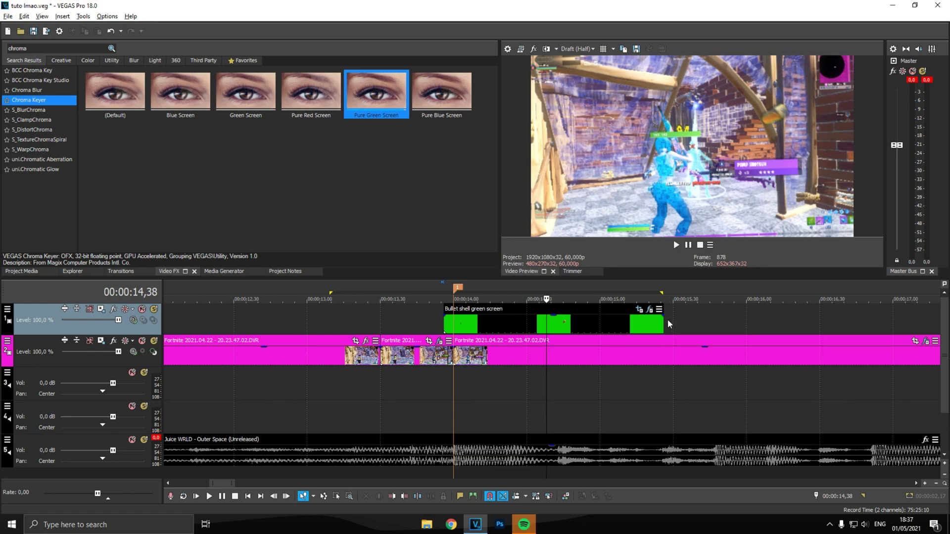
{"action": "left_click_drag", "start_coordinate": [668, 329], "coordinate": [551, 327]}
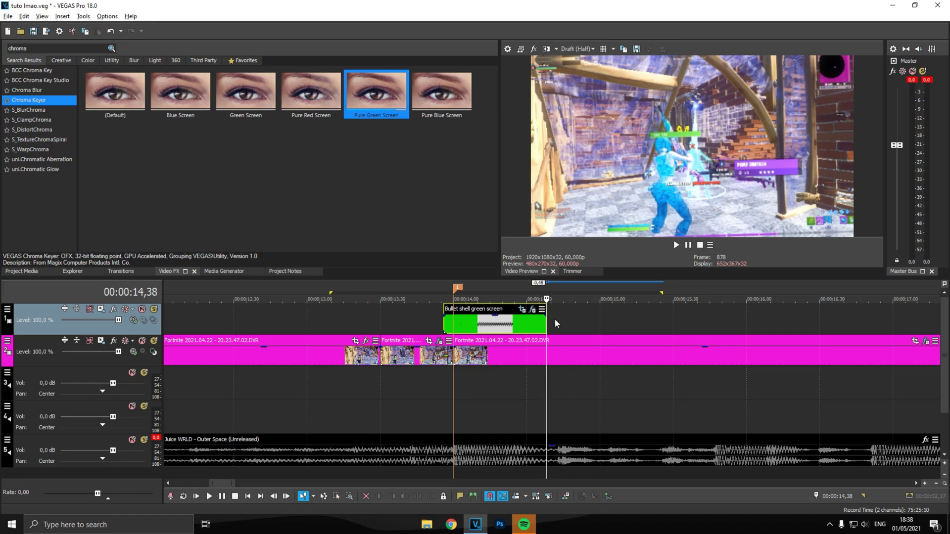
{"action": "key", "text": "space"}
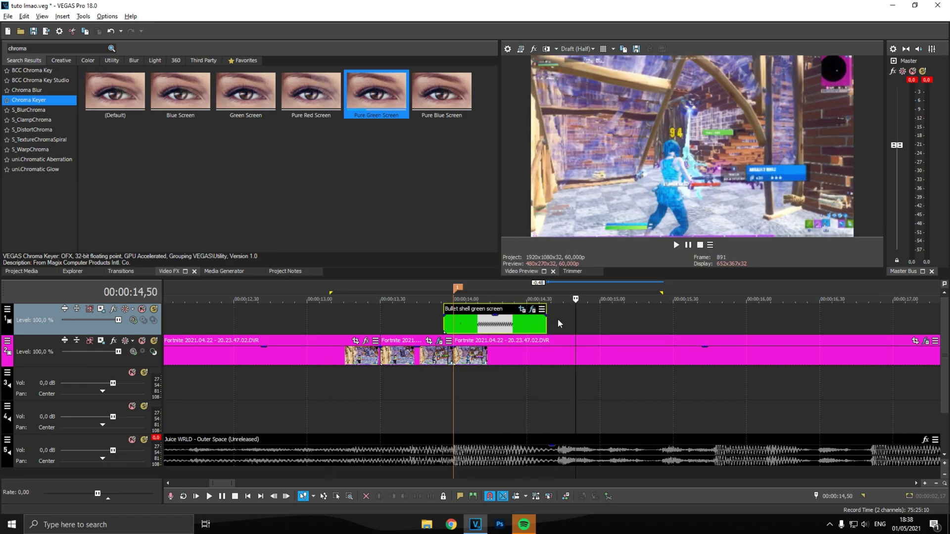
{"action": "key", "text": "space"}
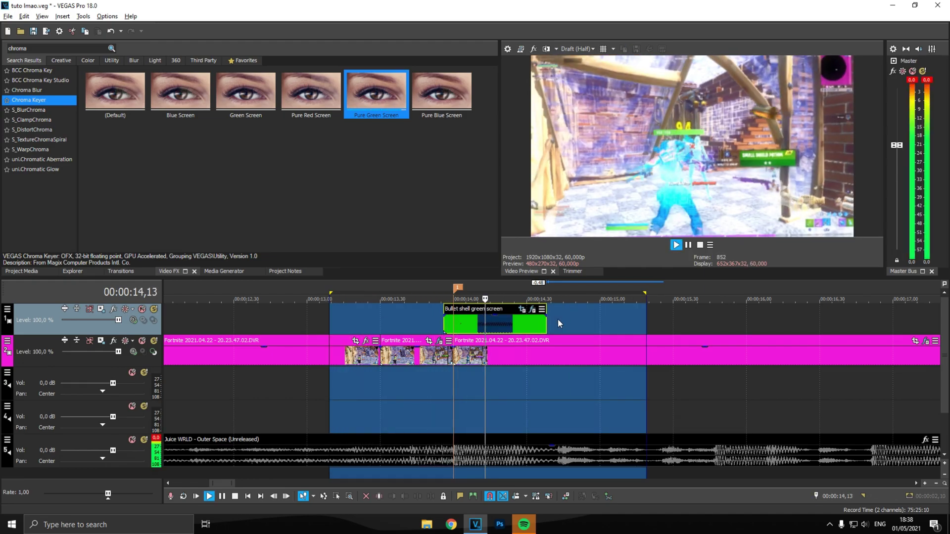
{"action": "key", "text": "space"}
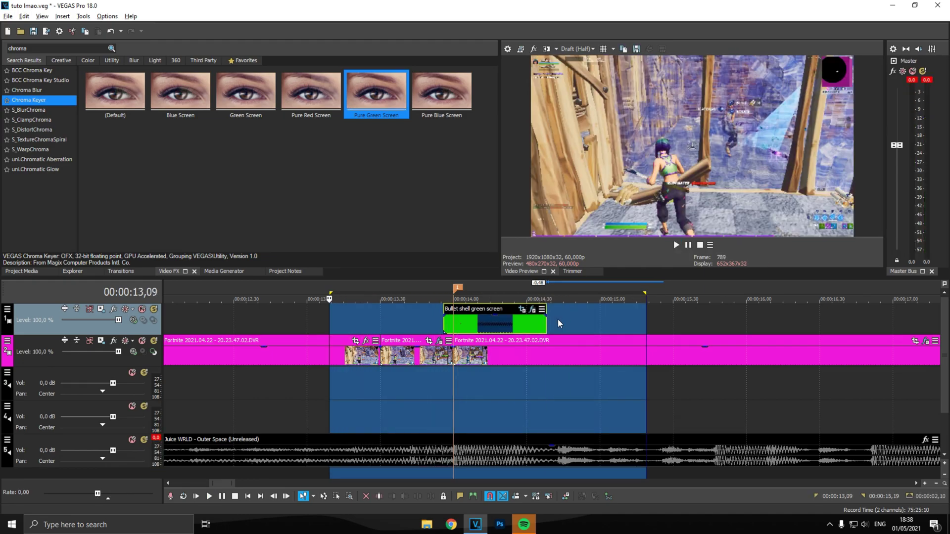
{"action": "left_click", "coordinate": [21, 272]}
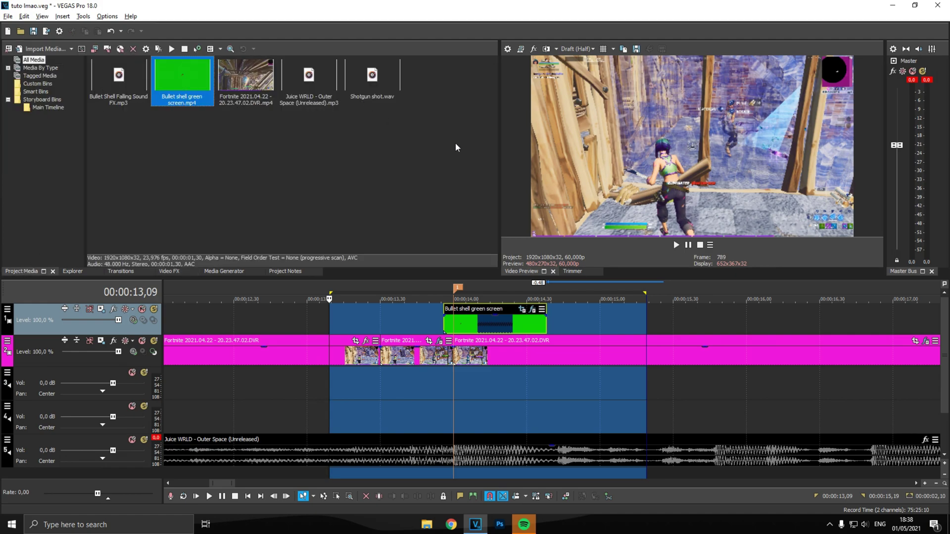
Step: Place Shotgun shot.wav on track 3 near 14,00 and slide it slightly later
{"action": "left_click", "coordinate": [452, 373]}
{"action": "left_click_drag", "start_coordinate": [376, 81], "coordinate": [393, 381]}
{"action": "scroll", "coordinate": [524, 385], "scroll_direction": "up", "scroll_amount": 5}
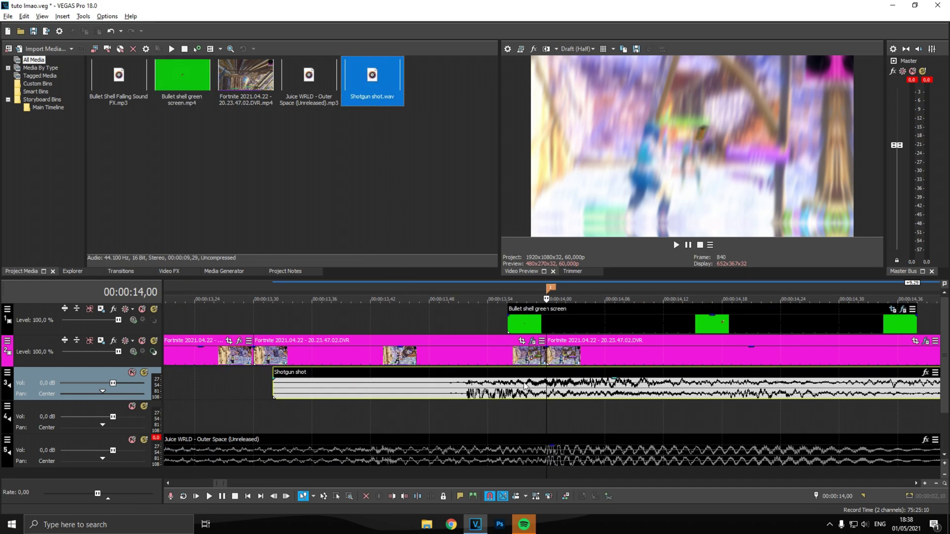
{"action": "mouse_move", "coordinate": [561, 395]}
{"action": "left_mouse_down"}
{"action": "mouse_move", "coordinate": [644, 396]}
{"action": "mouse_move", "coordinate": [625, 406]}
{"action": "mouse_move", "coordinate": [574, 382]}
{"action": "left_mouse_up"}
Step: Step the playhead frame by frame around 13,56 and select the green-screen overlay clip
{"action": "left_click", "coordinate": [538, 353]}
{"action": "scroll", "coordinate": [544, 364], "scroll_direction": "up", "scroll_amount": 2}
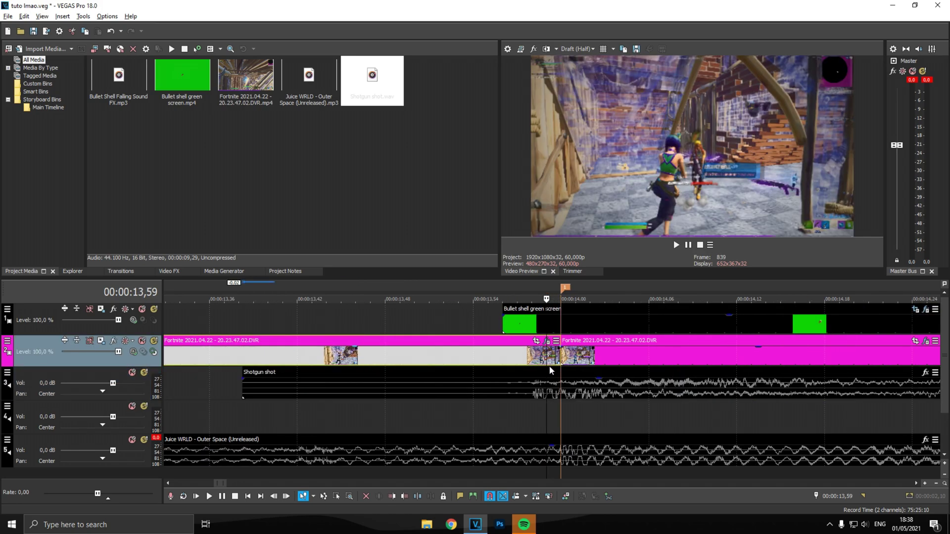
{"action": "key", "text": "Left"}
{"action": "key", "text": "Left"}
{"action": "key", "text": "Left"}
{"action": "key", "text": "Right"}
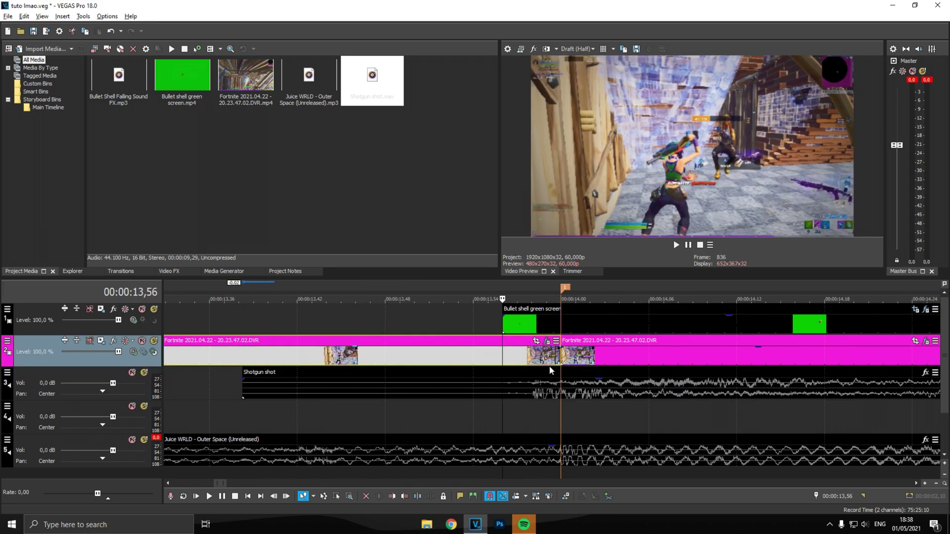
{"action": "left_click", "coordinate": [510, 319]}
{"action": "key", "text": "Right"}
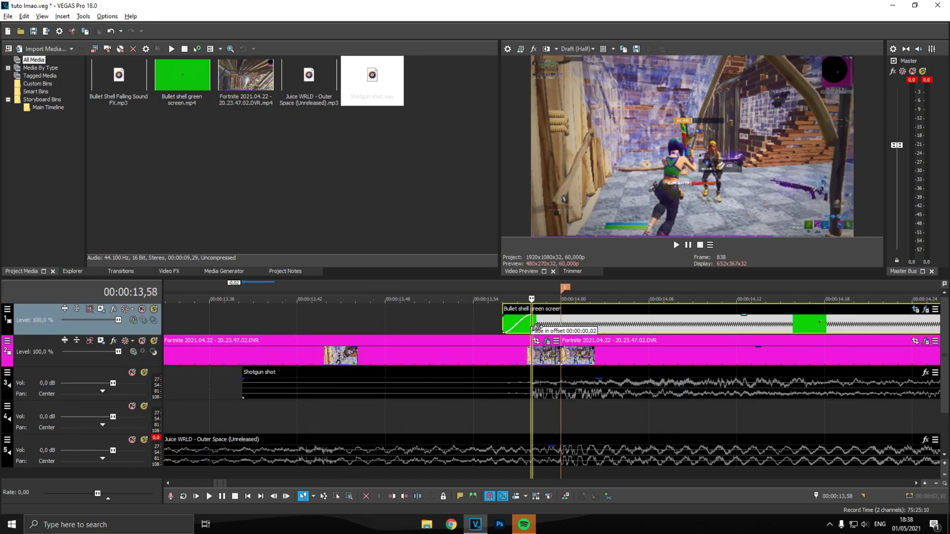
Step: Set the shell overlay's fade-in curve type and play back to check it
{"action": "right_click", "coordinate": [514, 328]}
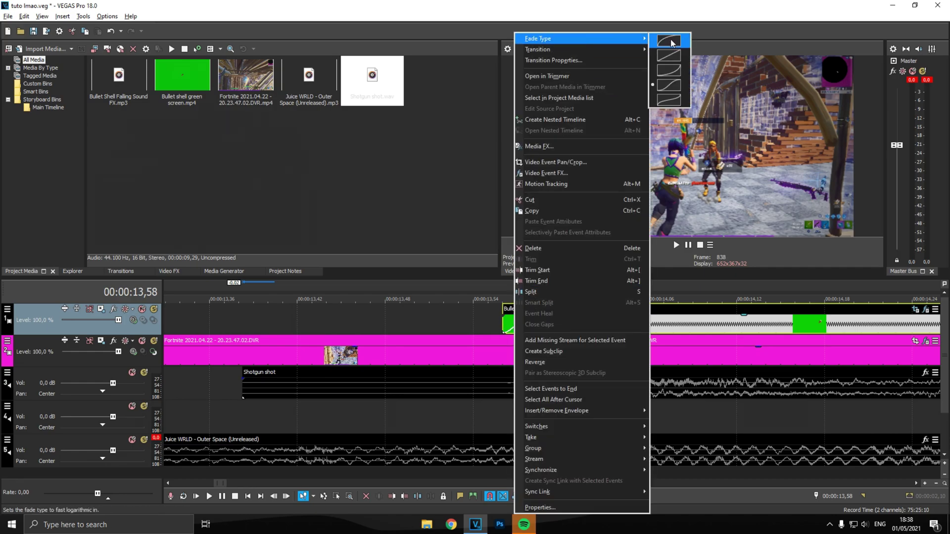
{"action": "left_click", "coordinate": [670, 40]}
{"action": "left_click", "coordinate": [487, 323]}
{"action": "key", "text": "space"}
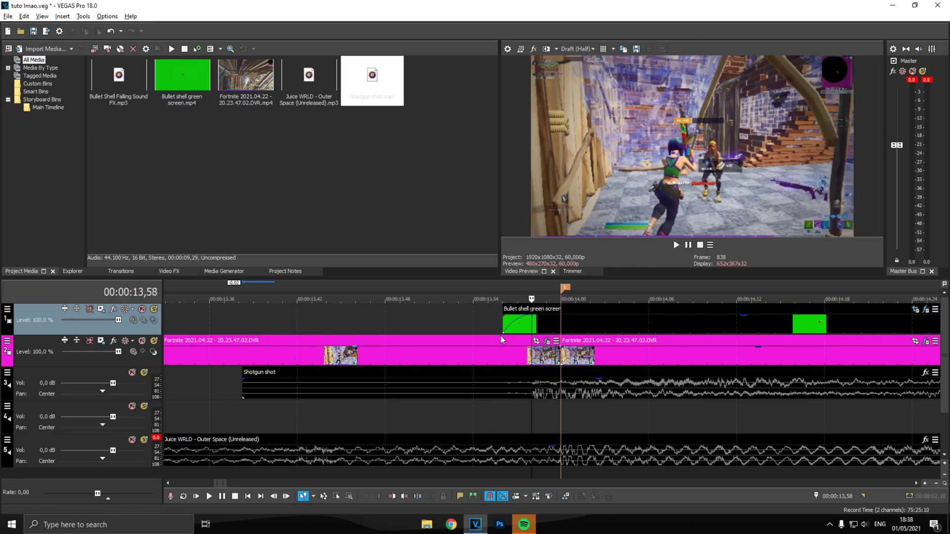
Step: Align the Shotgun shot clip with the firing frame and loop-play to check the timing
{"action": "left_click", "coordinate": [546, 385]}
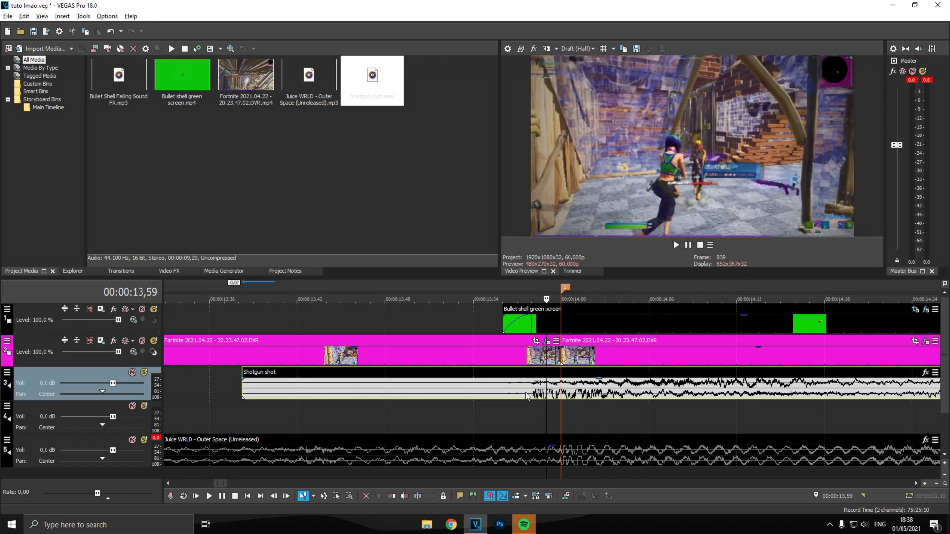
{"action": "key", "text": "Left"}
{"action": "key", "text": "Left"}
{"action": "key", "text": "Right"}
{"action": "key", "text": "Right"}
{"action": "key", "text": "Left"}
{"action": "key", "text": "Right"}
{"action": "key", "text": "Left"}
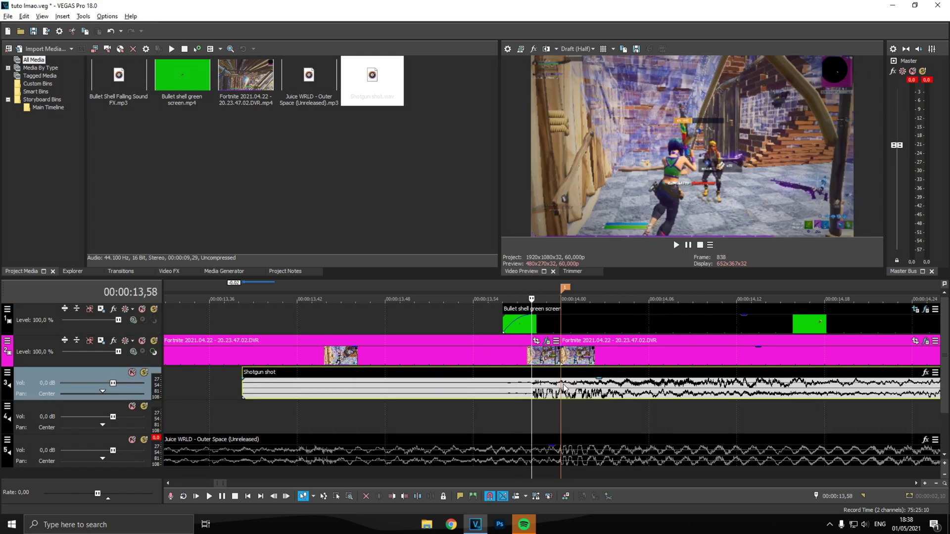
{"action": "left_click_drag", "start_coordinate": [561, 386], "coordinate": [572, 392]}
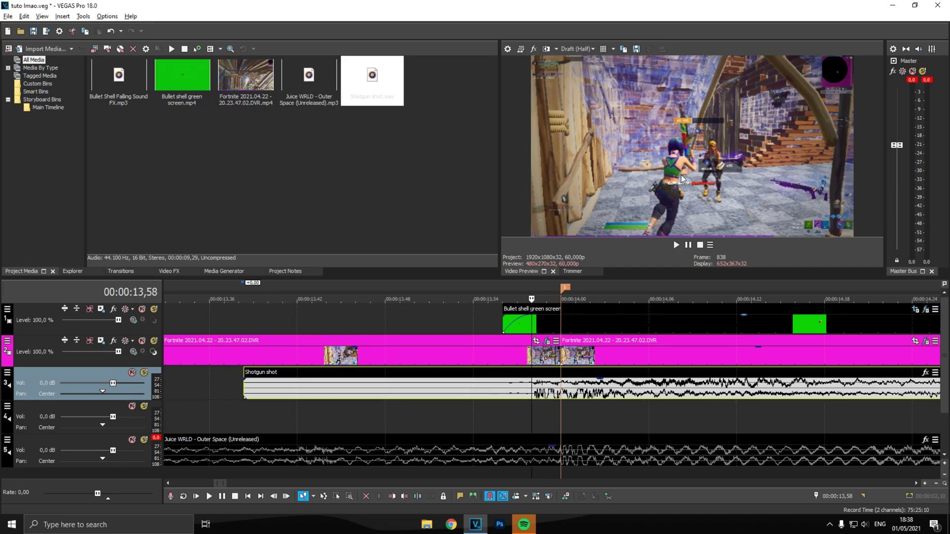
{"action": "scroll", "coordinate": [529, 356], "scroll_direction": "down", "scroll_amount": 5}
{"action": "key", "text": "space"}
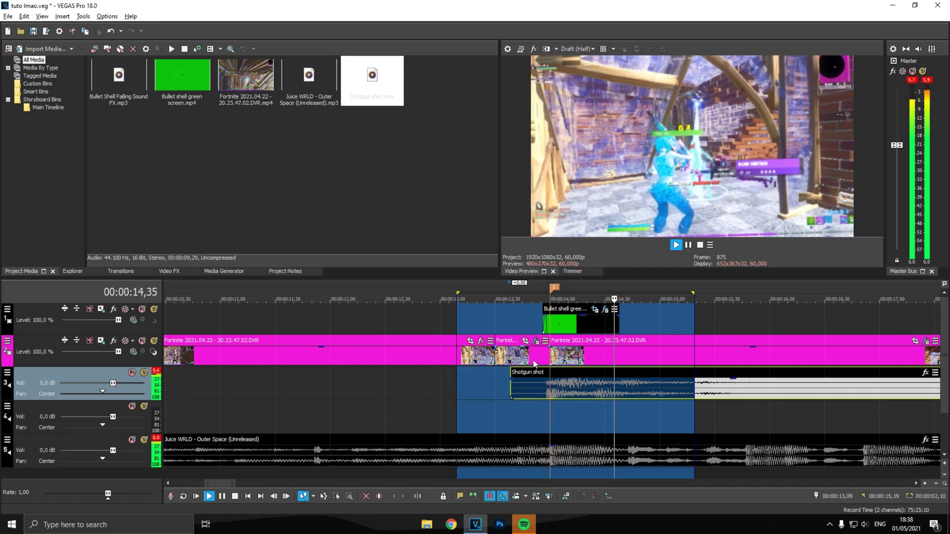
{"action": "key", "text": "space"}
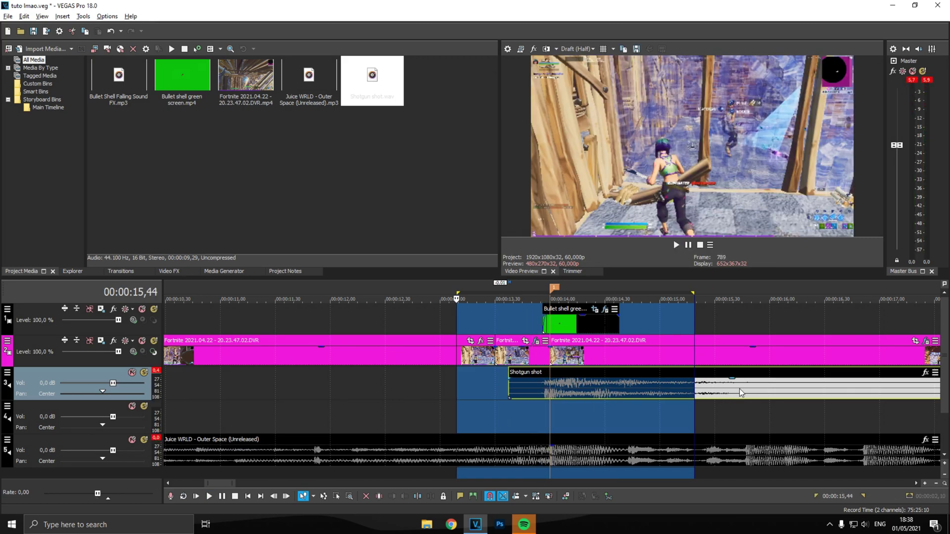
Step: Split the Shotgun shot clip at 15,44 and delete the leftover tail
{"action": "left_click", "coordinate": [739, 388]}
{"action": "scroll", "coordinate": [745, 394], "scroll_direction": "up", "scroll_amount": 3}
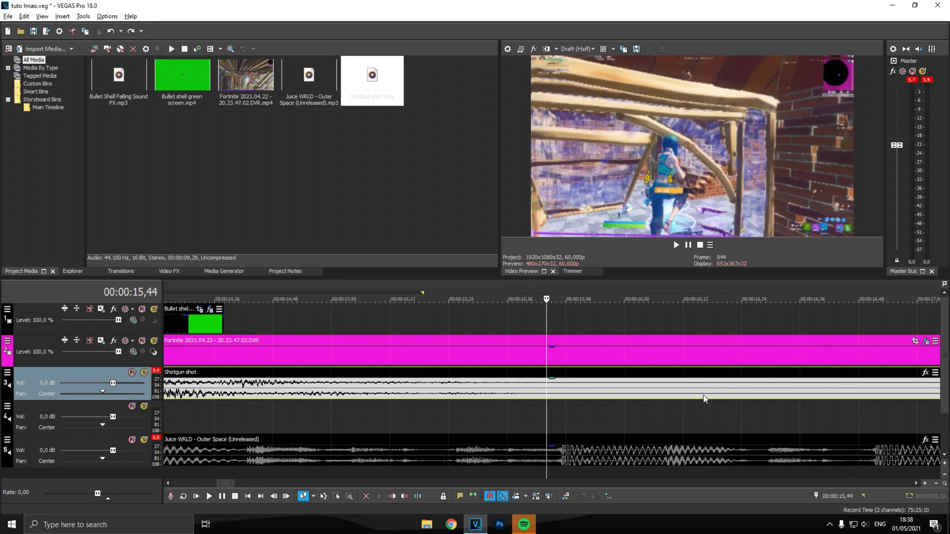
{"action": "key", "text": "s"}
{"action": "key", "text": "Delete"}
{"action": "scroll", "coordinate": [486, 372], "scroll_direction": "down", "scroll_amount": 6}
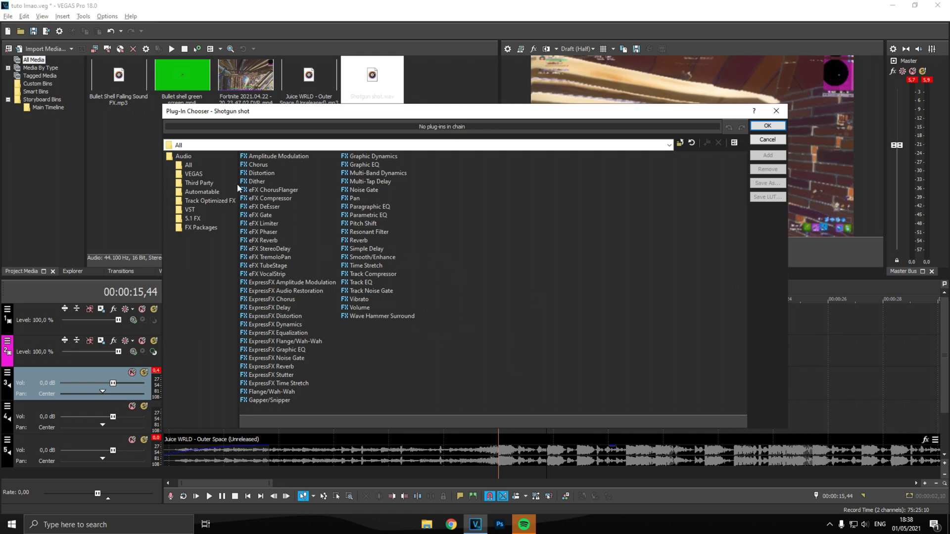
Step: Add a Resonant Filter with the [Sys] Muffler preset (350 Hz low pass, 22,8% wet) to Shotgun shot
{"action": "double_click", "coordinate": [371, 233]}
{"action": "left_click", "coordinate": [766, 124]}
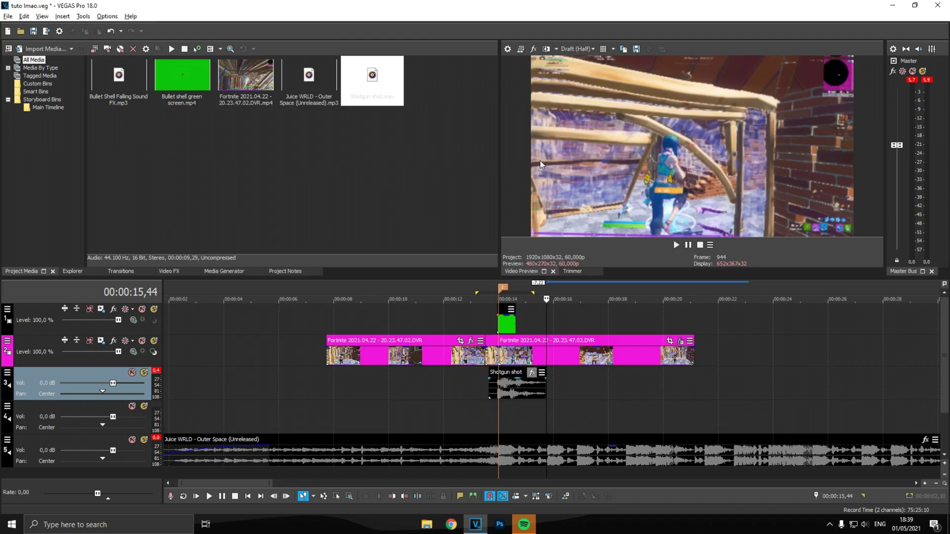
{"action": "left_click", "coordinate": [404, 212]}
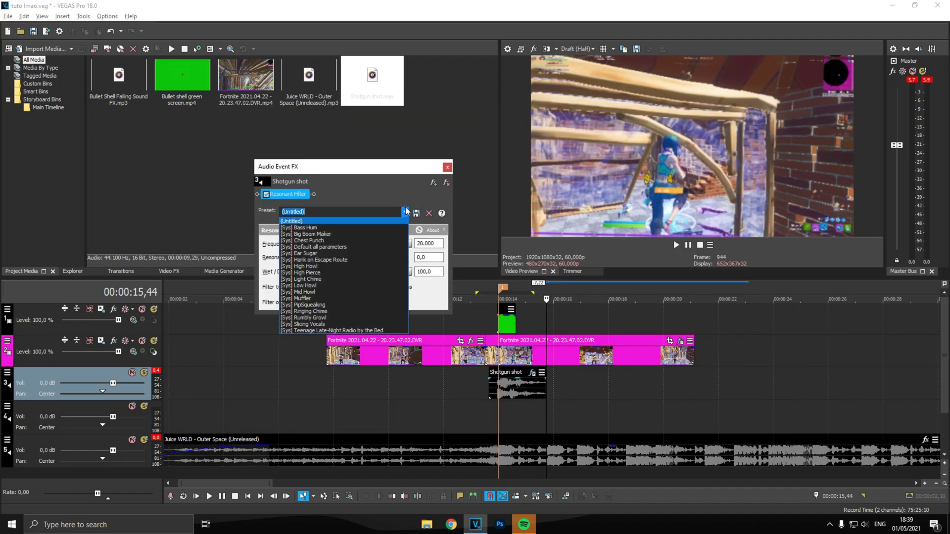
{"action": "left_click", "coordinate": [329, 298]}
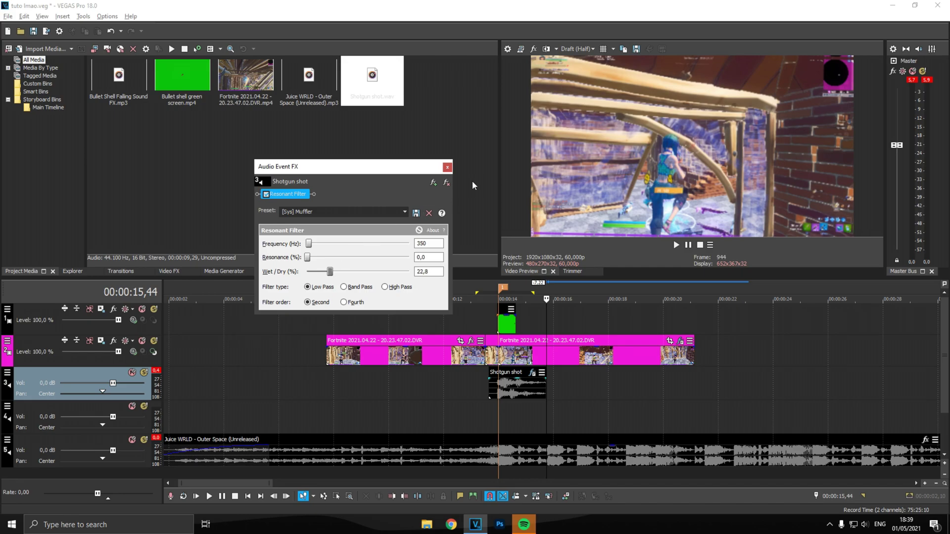
{"action": "left_click", "coordinate": [447, 167]}
{"action": "scroll", "coordinate": [533, 405], "scroll_direction": "up", "scroll_amount": 4}
Step: Set a loop region from 13,00 to 15,43 and play it to hear the muffled shot
{"action": "key", "text": "space"}
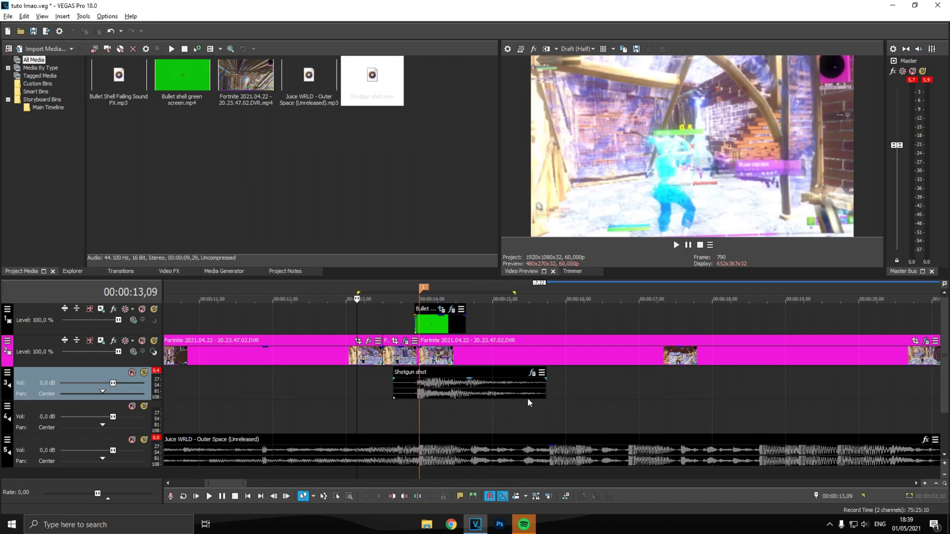
{"action": "key", "text": "space"}
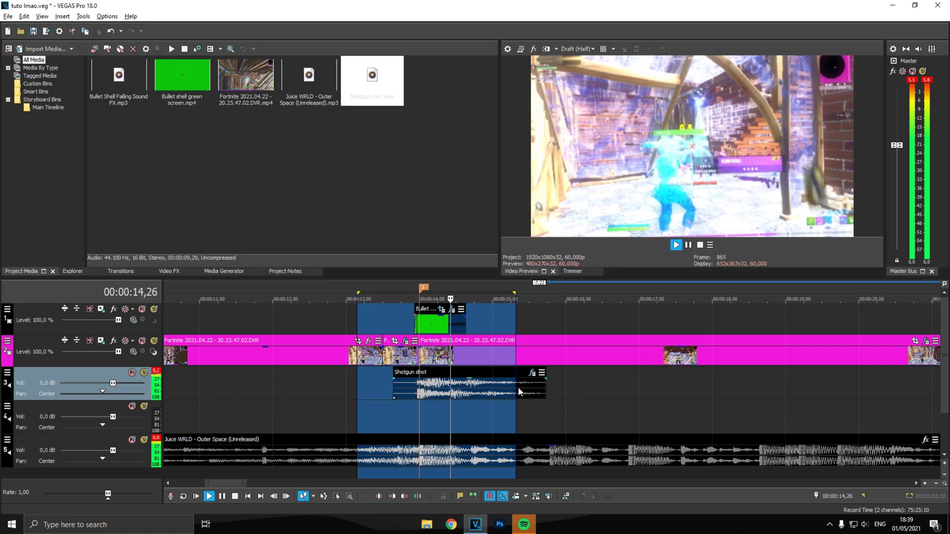
{"action": "key", "text": "space"}
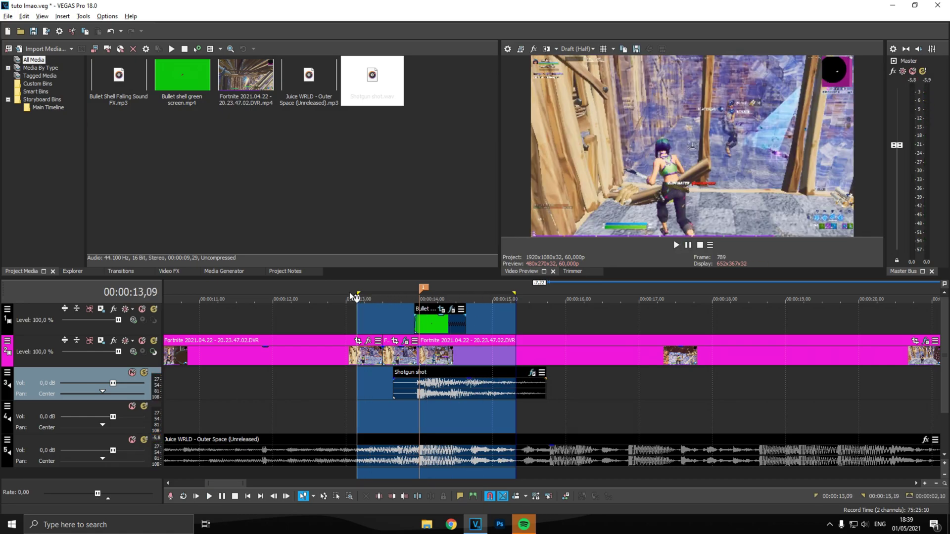
{"action": "left_click_drag", "start_coordinate": [350, 293], "coordinate": [541, 337]}
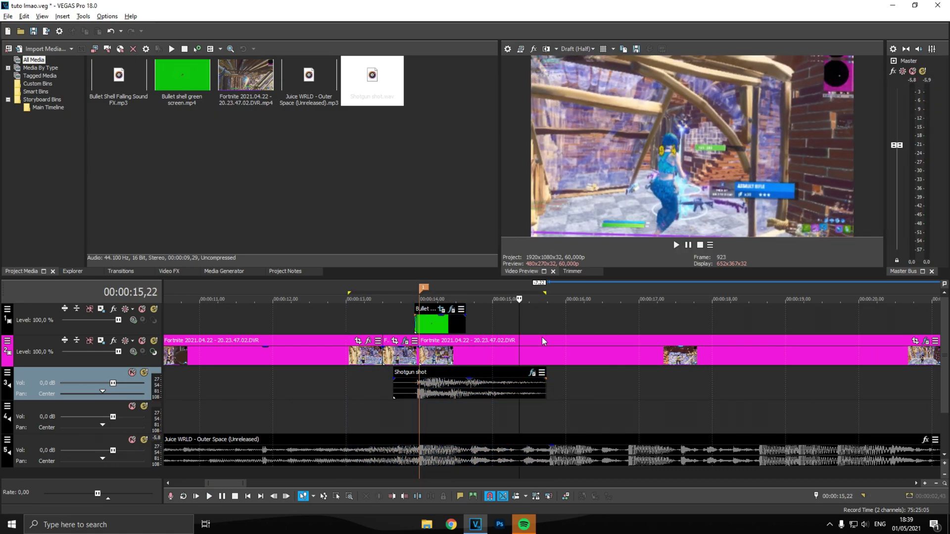
{"action": "key", "text": "space"}
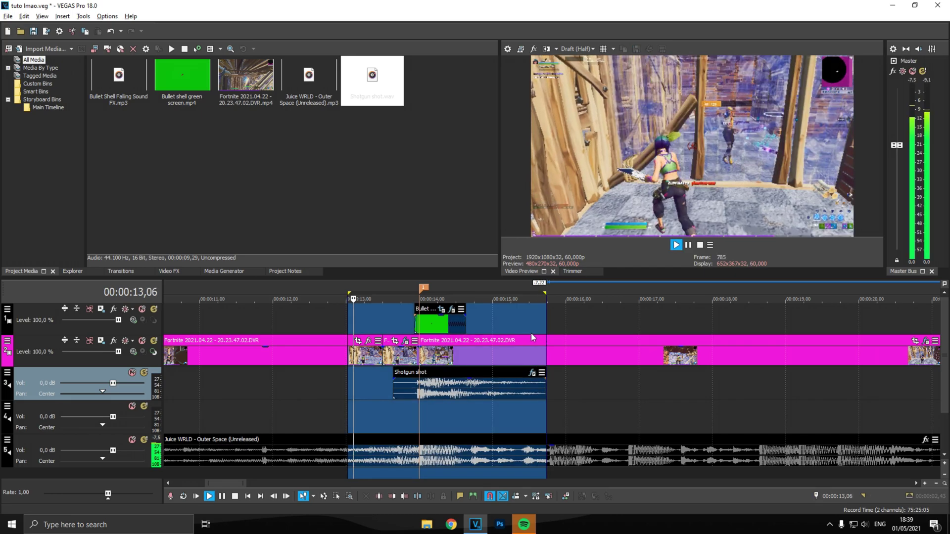
{"action": "key", "text": "space"}
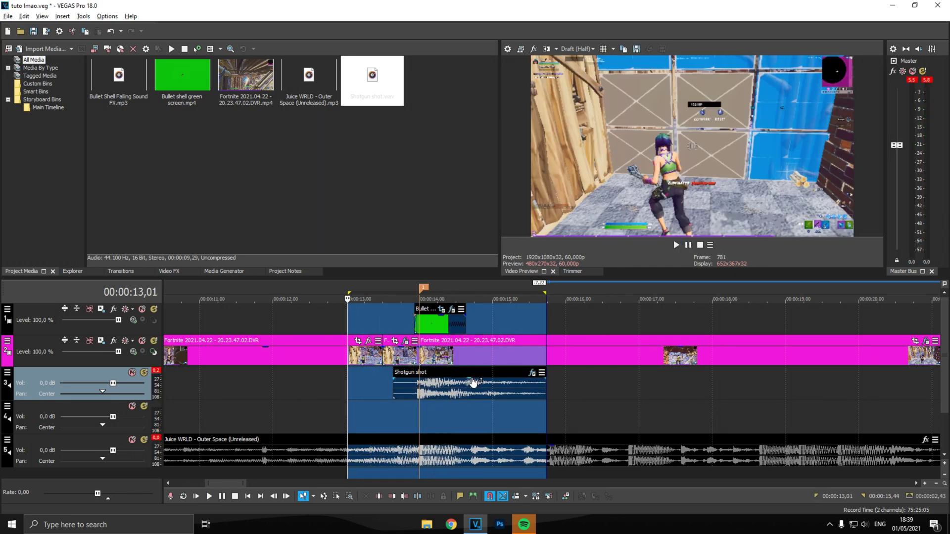
Step: Lower the Shotgun shot event's gain to about -6,4 dB while looping playback
{"action": "left_click_drag", "start_coordinate": [473, 382], "coordinate": [473, 394]}
{"action": "key", "text": "space"}
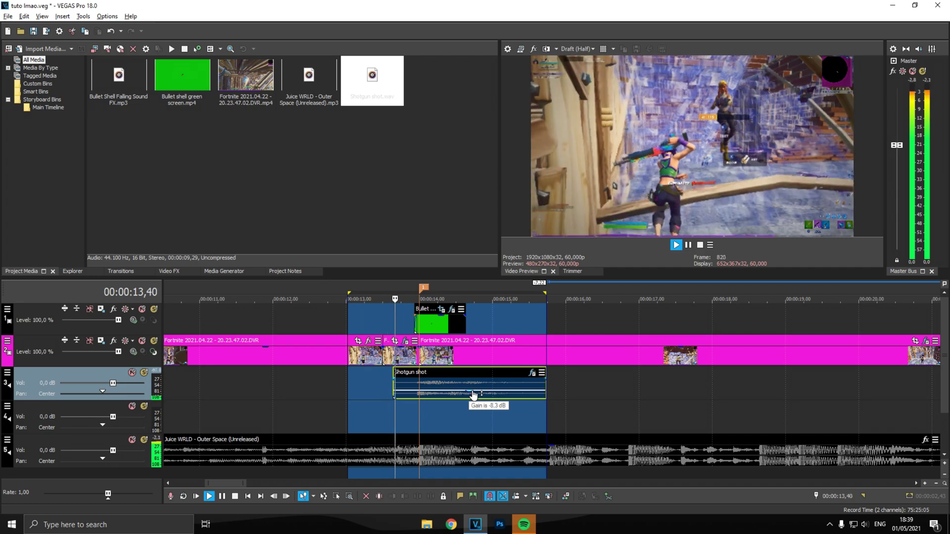
{"action": "left_click_drag", "start_coordinate": [474, 394], "coordinate": [478, 394]}
{"action": "key", "text": "space"}
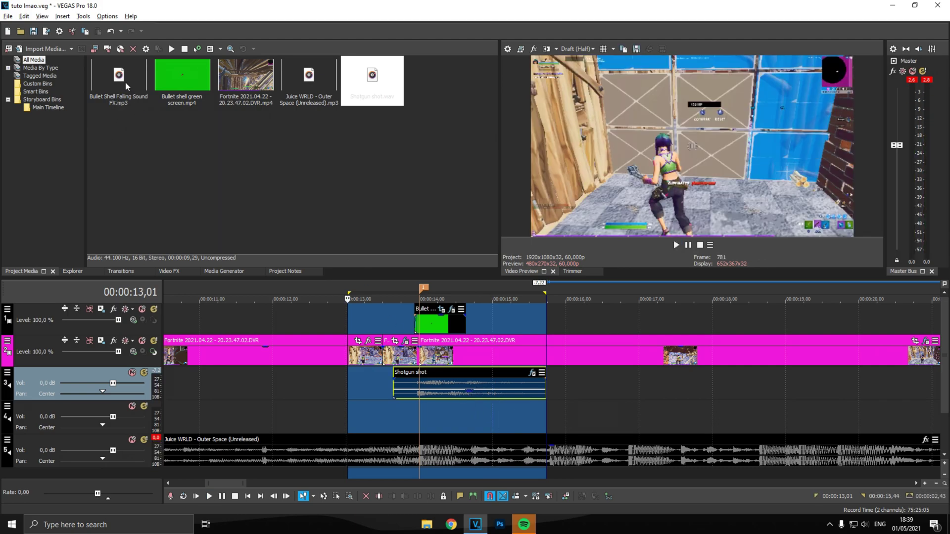
Step: Place Bullet Shell Falling Sound FX.mp3 on track 4 and slide it earlier to start at the gunshot
{"action": "left_click_drag", "start_coordinate": [125, 79], "coordinate": [472, 418]}
{"action": "left_click", "coordinate": [468, 318]}
{"action": "scroll", "coordinate": [500, 353], "scroll_direction": "up", "scroll_amount": 2}
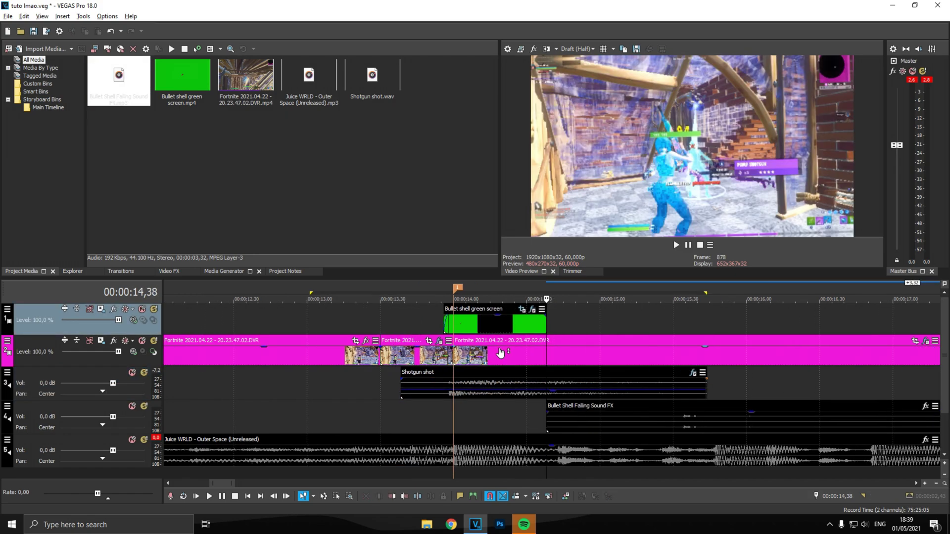
{"action": "key", "text": "ctrl+Left"}
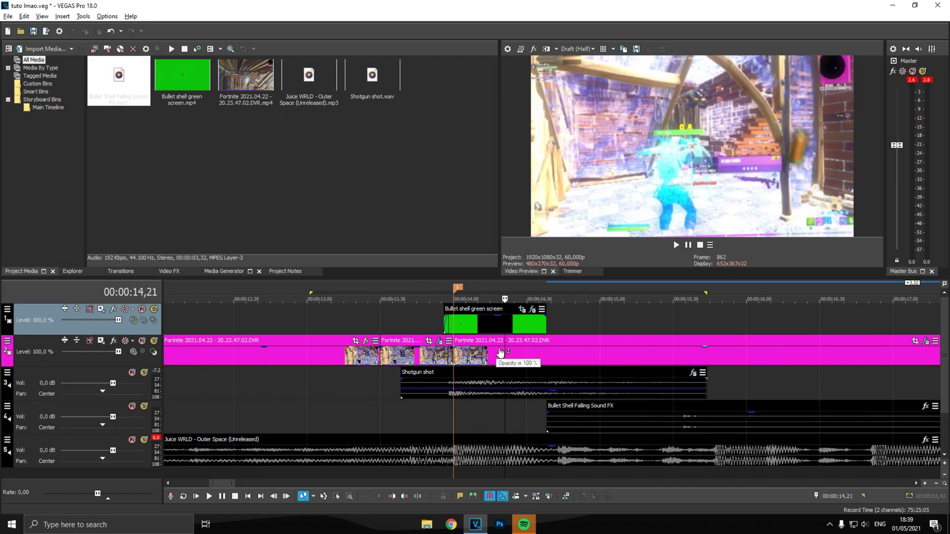
{"action": "key", "text": "alt+Right"}
{"action": "key", "text": "alt+Right"}
{"action": "key", "text": "alt+Right"}
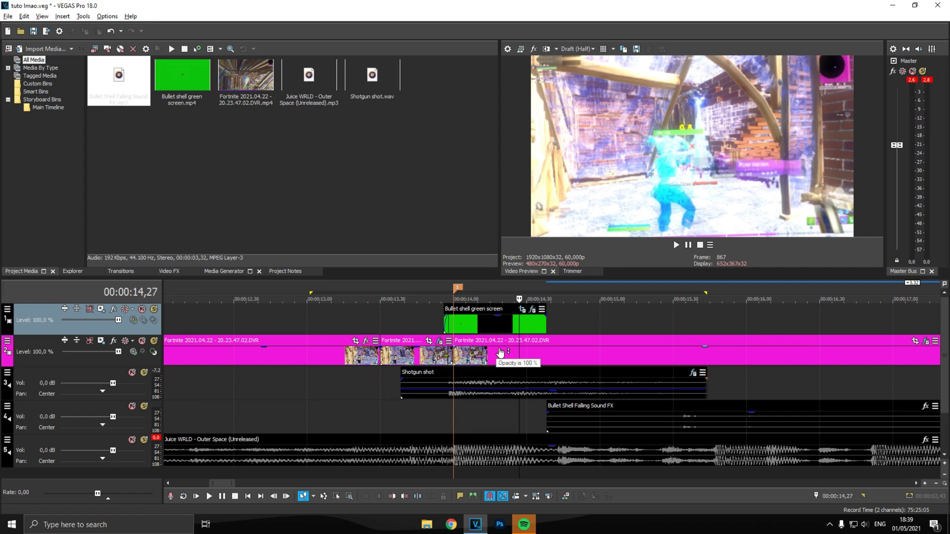
{"action": "key", "text": "alt+Right"}
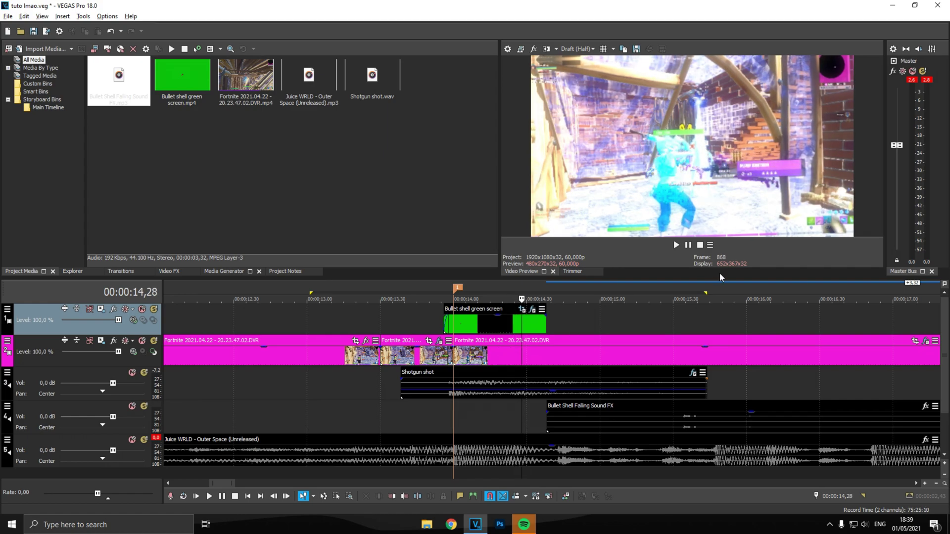
{"action": "left_click_drag", "start_coordinate": [667, 416], "coordinate": [508, 402]}
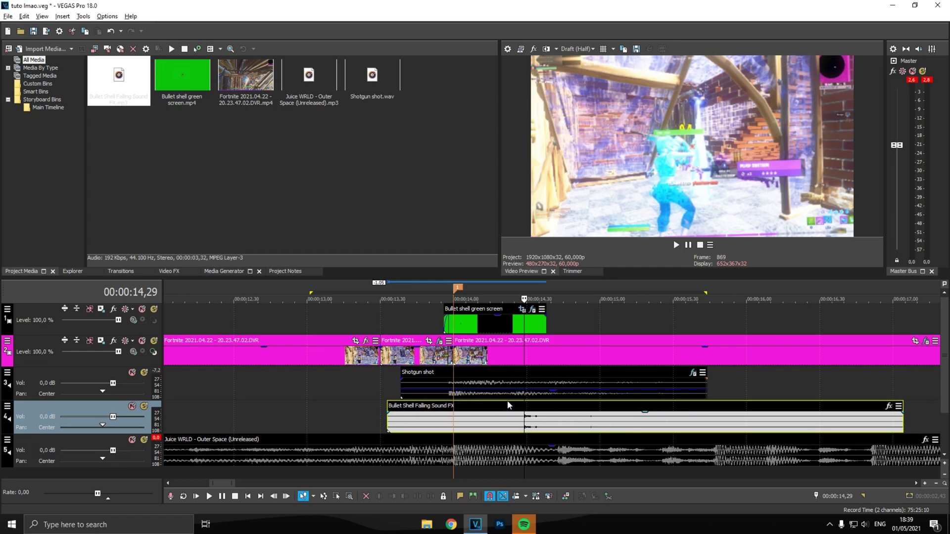
Step: Preview the falling-shell sound timing by playing the loop and again from 14,33
{"action": "scroll", "coordinate": [511, 408], "scroll_direction": "up", "scroll_amount": 5}
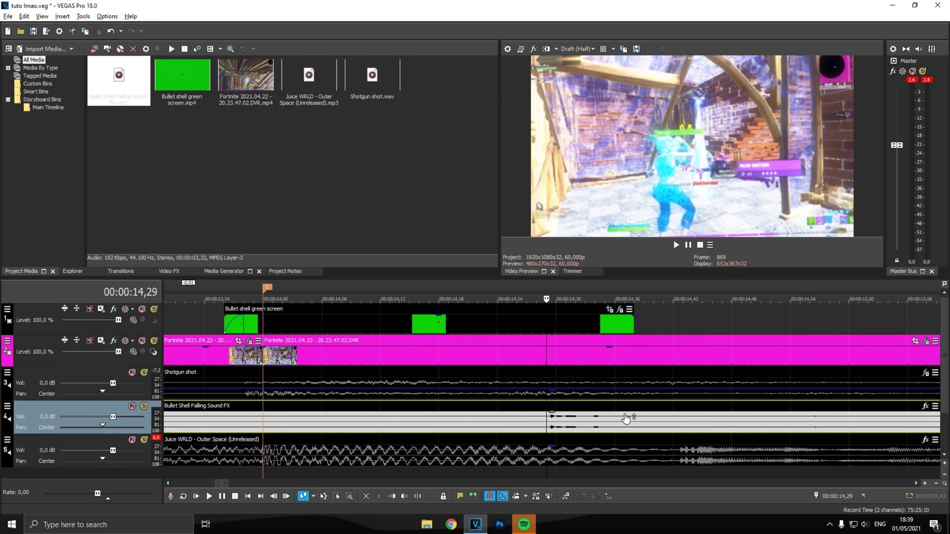
{"action": "scroll", "coordinate": [615, 420], "scroll_direction": "down", "scroll_amount": 6}
{"action": "key", "text": "space"}
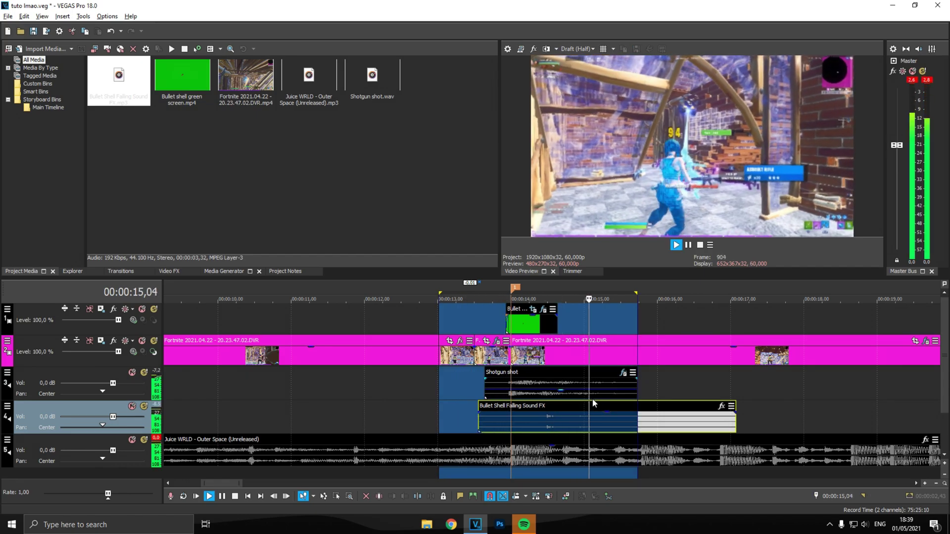
{"action": "key", "text": "space"}
{"action": "left_click", "coordinate": [551, 425]}
{"action": "key", "text": "space"}
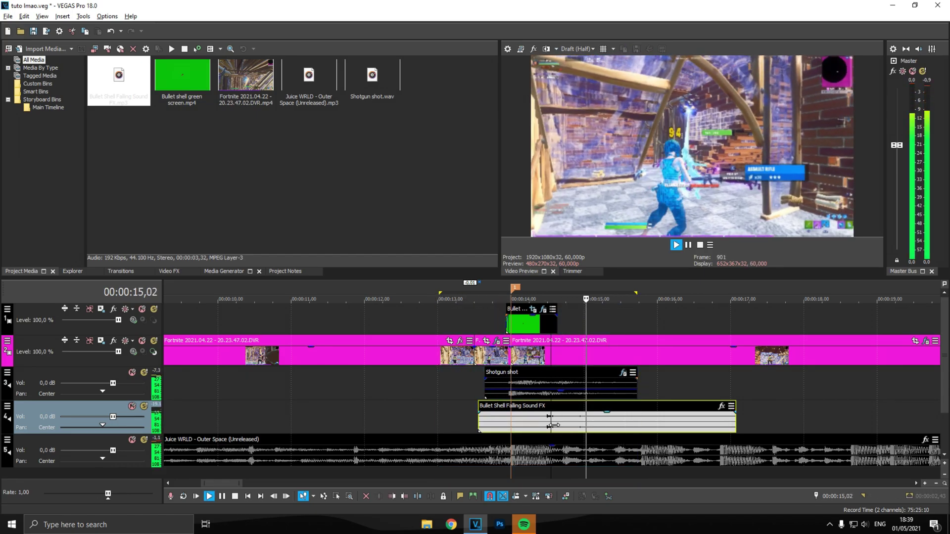
{"action": "key", "text": "space"}
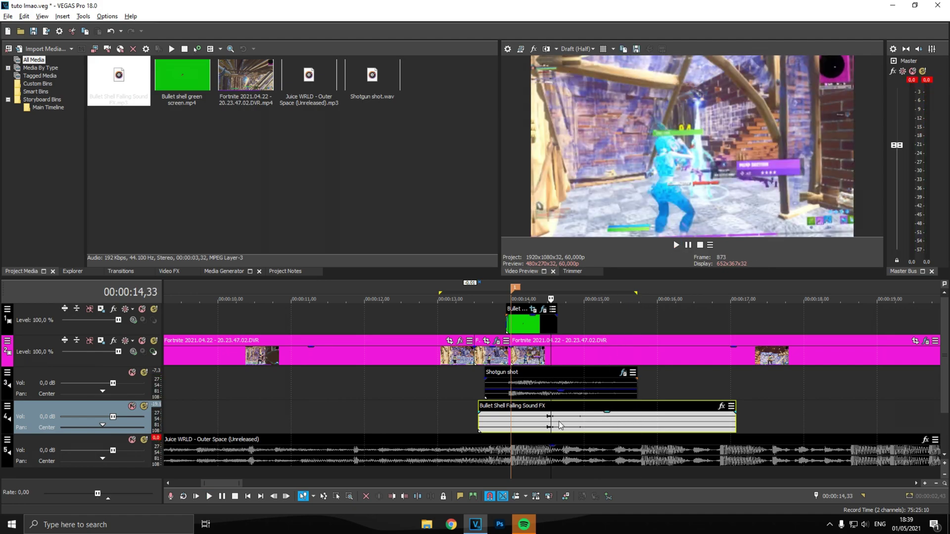